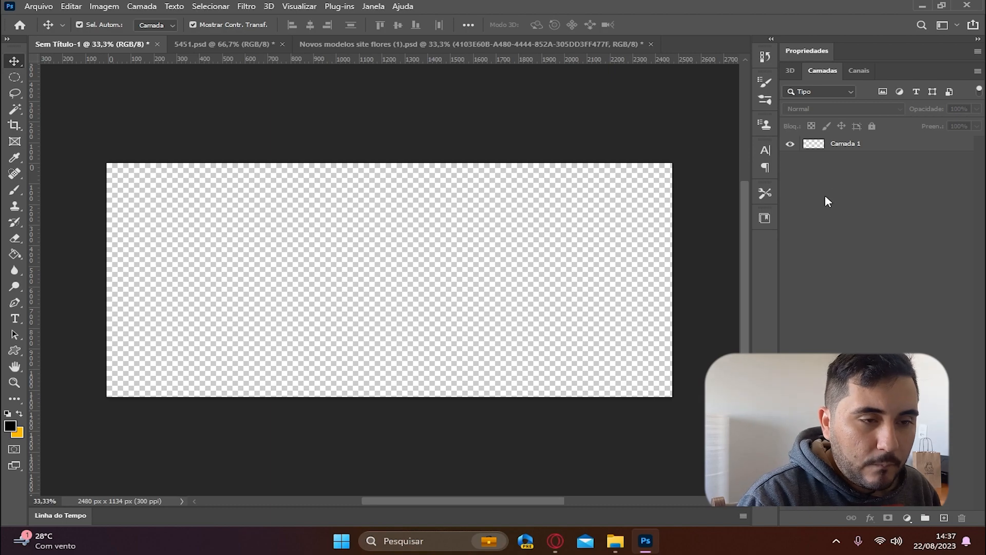
{"action": "left_click", "coordinate": [846, 149]}
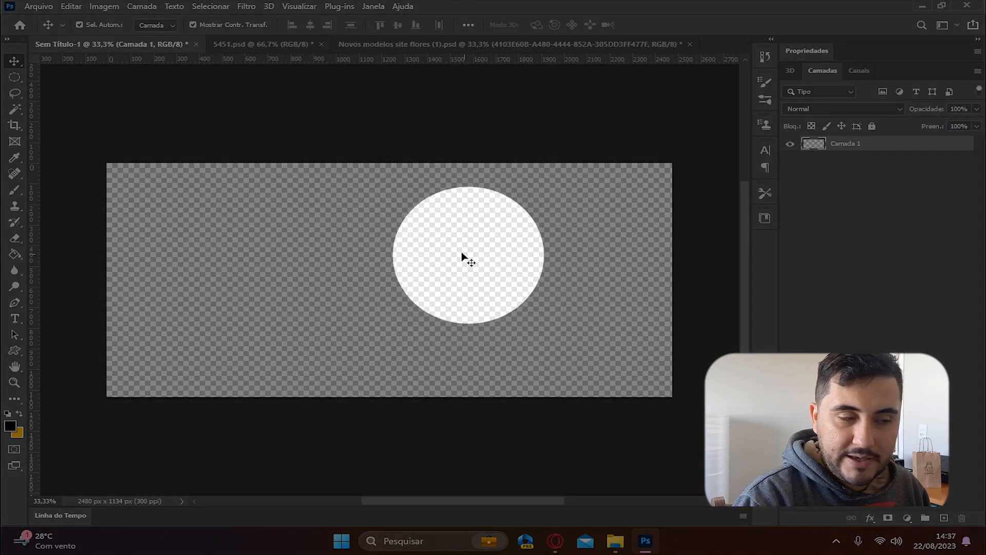
{"action": "left_click", "coordinate": [470, 277]}
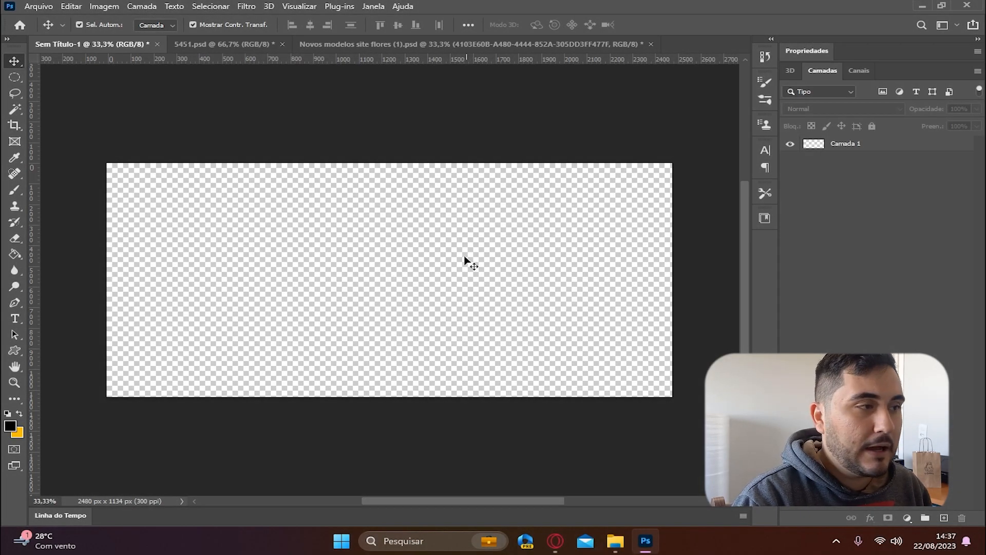
Step: Copy the leaf-pattern layer from the Novos modelos site flores document into Sem Título-1, centre it on the canvas and clear the selection
{"action": "left_click", "coordinate": [444, 47]}
{"action": "scroll", "coordinate": [464, 229], "scroll_direction": "down", "scroll_amount": 2}
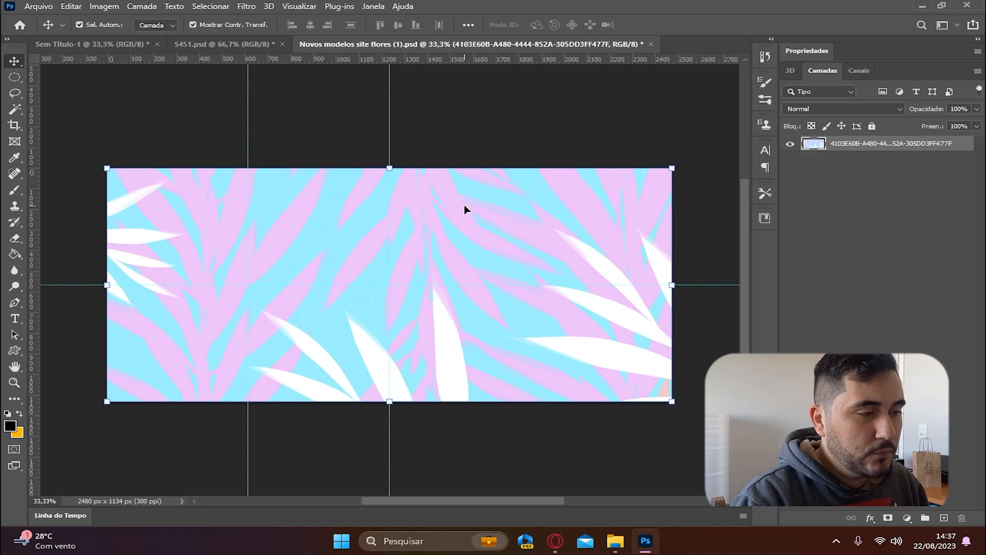
{"action": "left_click_drag", "start_coordinate": [467, 208], "coordinate": [428, 221]}
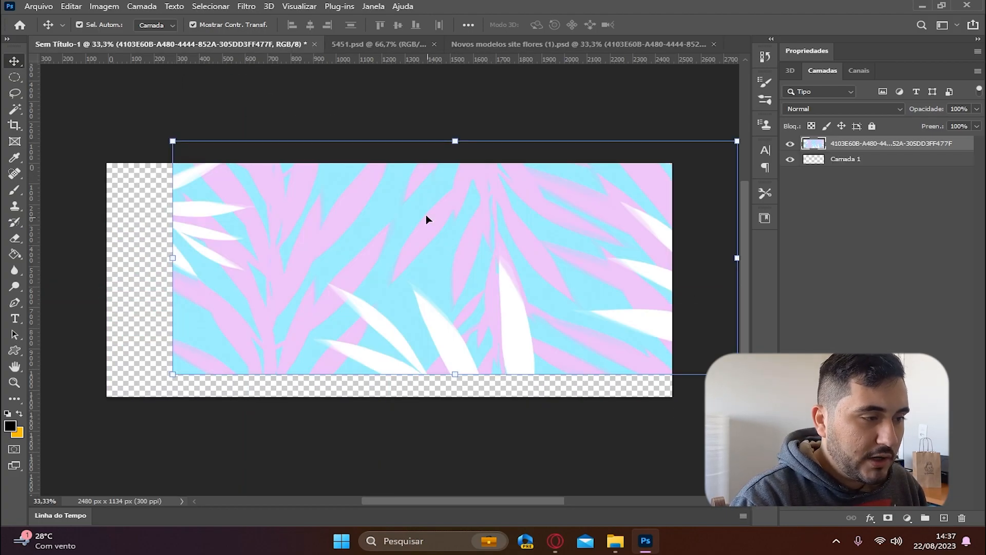
{"action": "left_click", "coordinate": [310, 25]}
{"action": "left_click", "coordinate": [397, 25]}
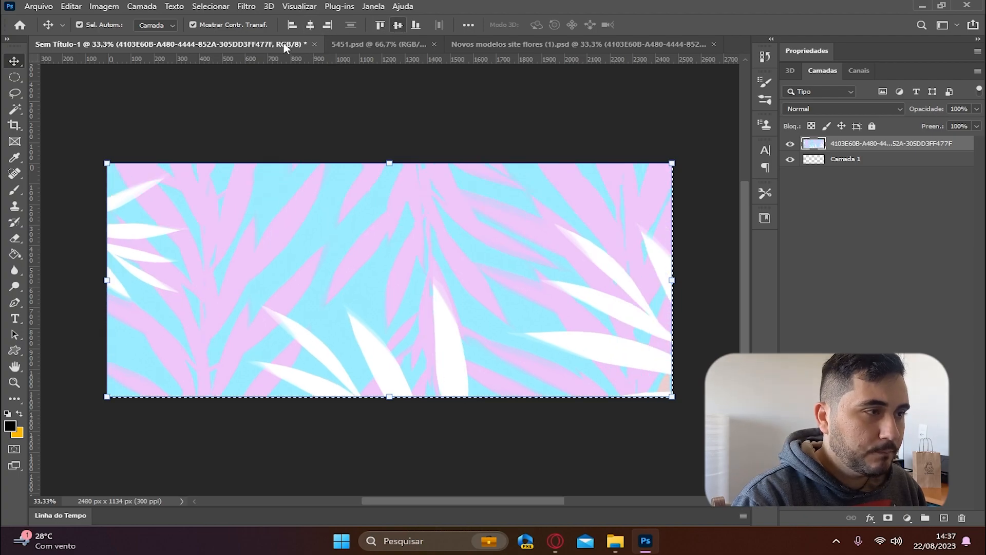
{"action": "key", "text": "m"}
{"action": "key", "text": "ctrl+d"}
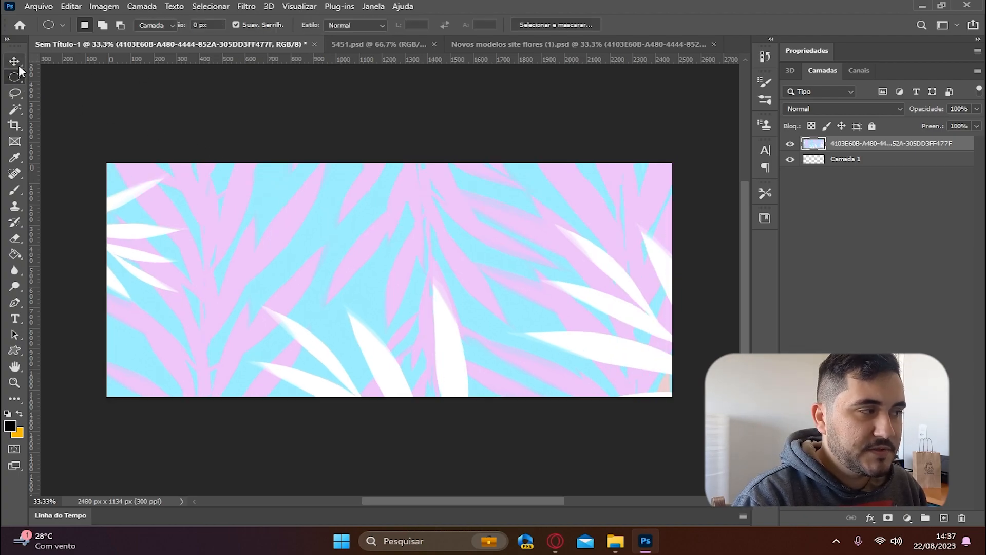
{"action": "left_click", "coordinate": [15, 62]}
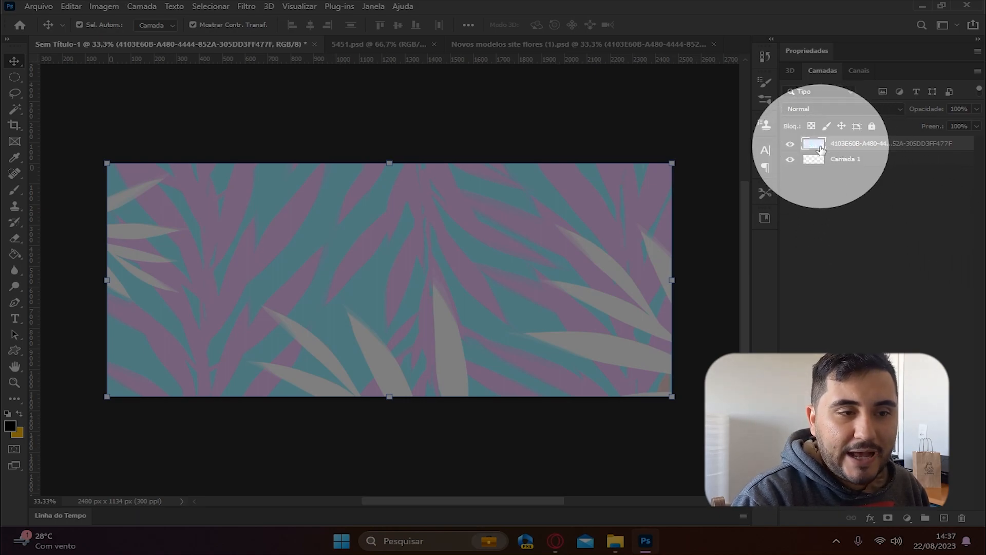
{"action": "left_click", "coordinate": [881, 194]}
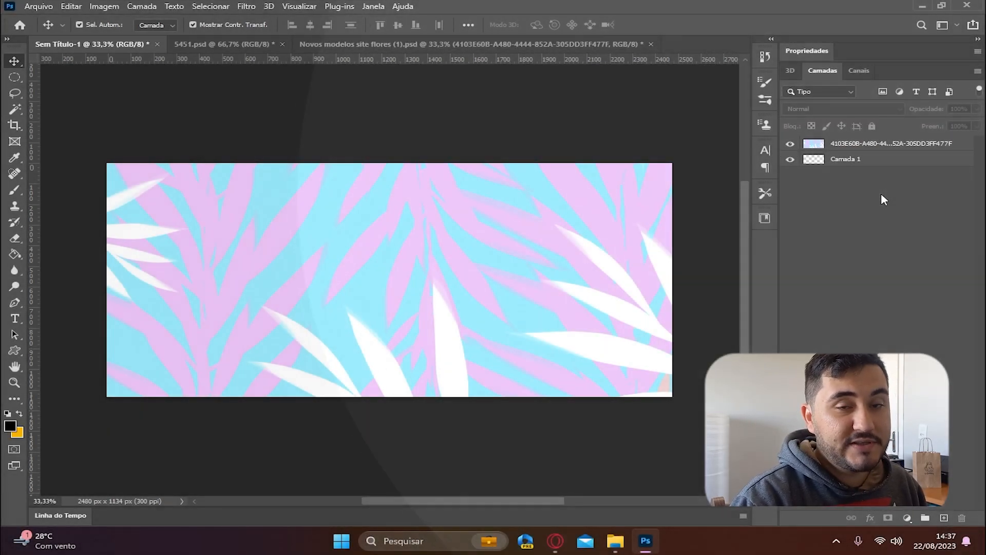
{"action": "left_click", "coordinate": [864, 164]}
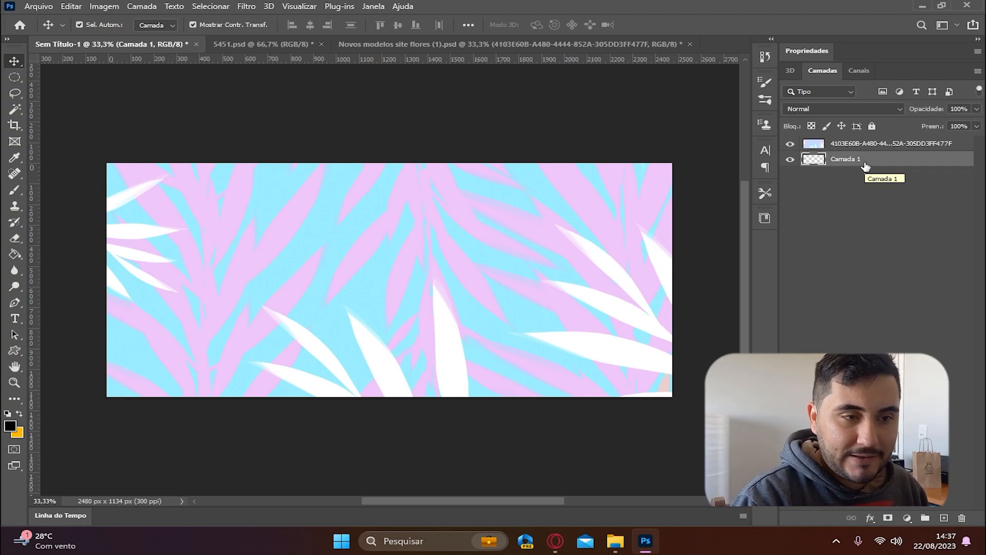
{"action": "left_click", "coordinate": [867, 147]}
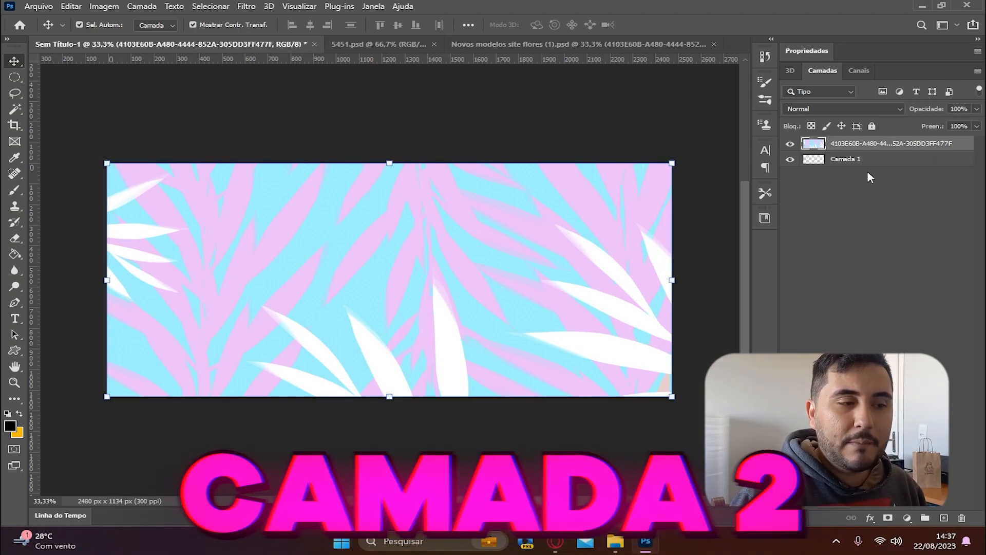
Step: Try moving the leaf-pattern layer across the canvas, undo each move and deselect the layer
{"action": "left_click_drag", "start_coordinate": [532, 238], "coordinate": [551, 260]}
{"action": "key", "text": "ctrl+z"}
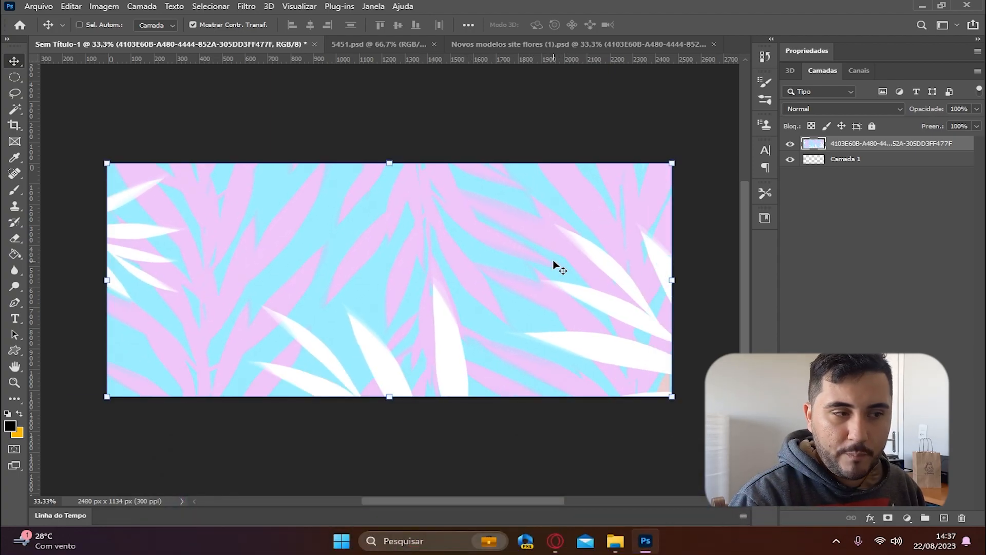
{"action": "left_click_drag", "start_coordinate": [610, 220], "coordinate": [513, 231]}
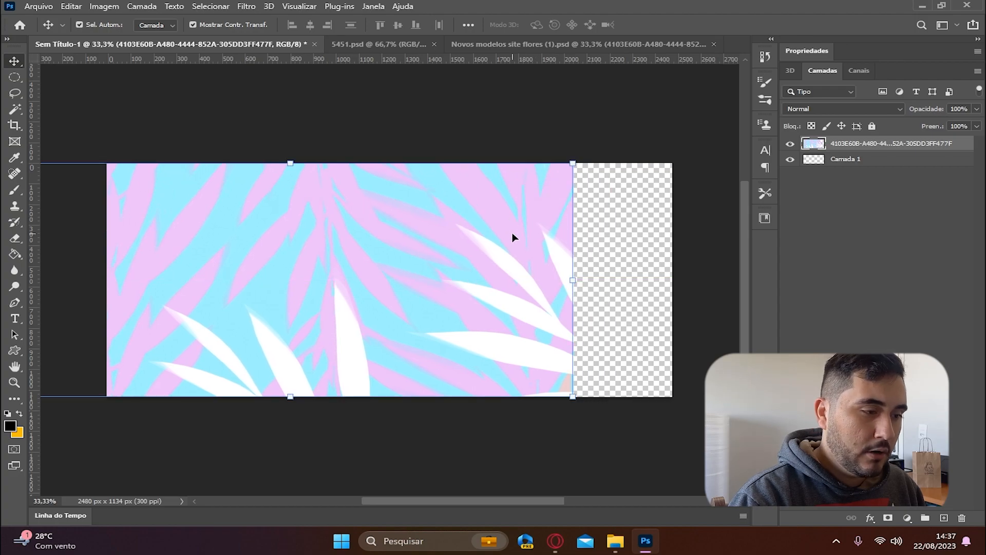
{"action": "key", "text": "ctrl+z"}
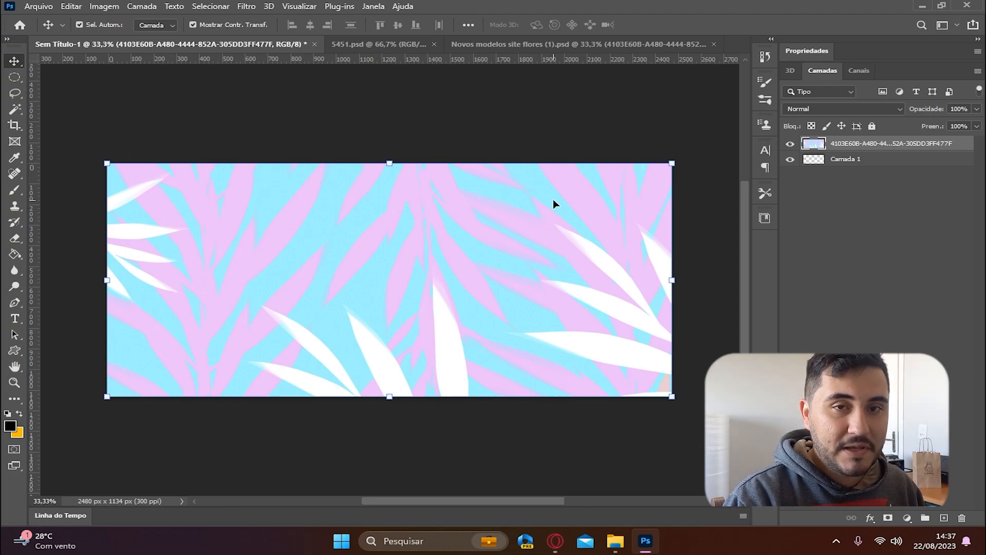
{"action": "left_click", "coordinate": [532, 145]}
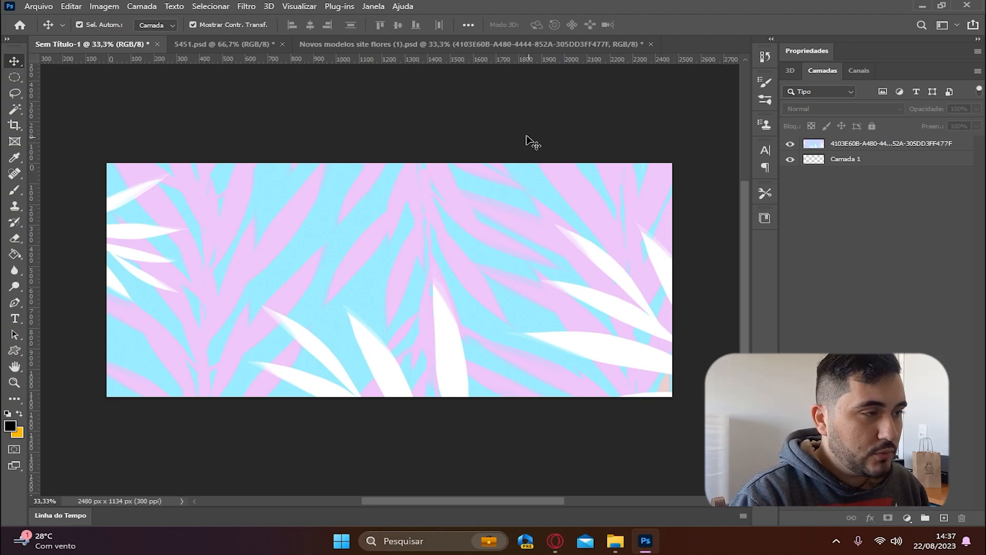
Step: In 5451.psd, show the Exemplo group with Camada 1 visible and Camada 3 hidden
{"action": "left_click", "coordinate": [222, 45]}
{"action": "left_click", "coordinate": [789, 215]}
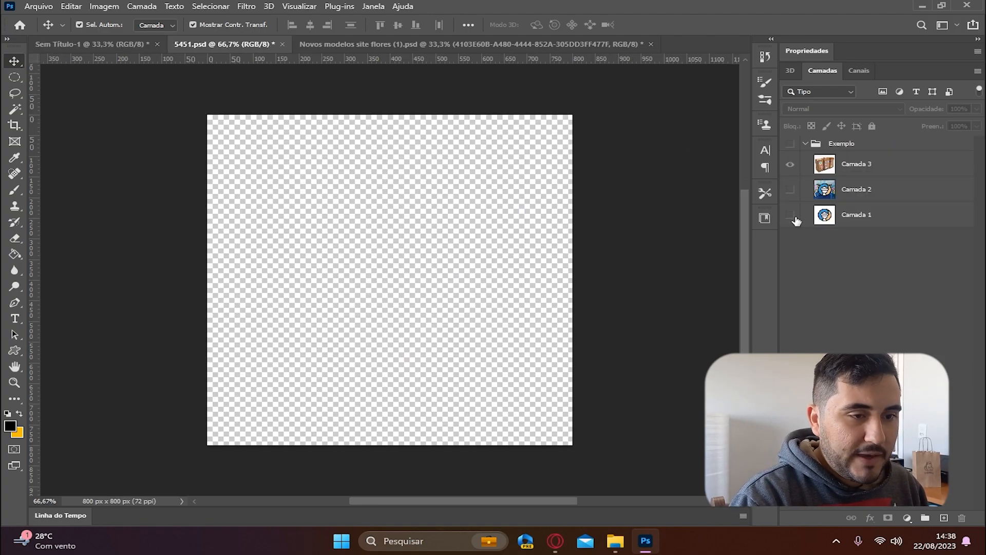
{"action": "left_click", "coordinate": [790, 143]}
{"action": "left_click", "coordinate": [789, 164]}
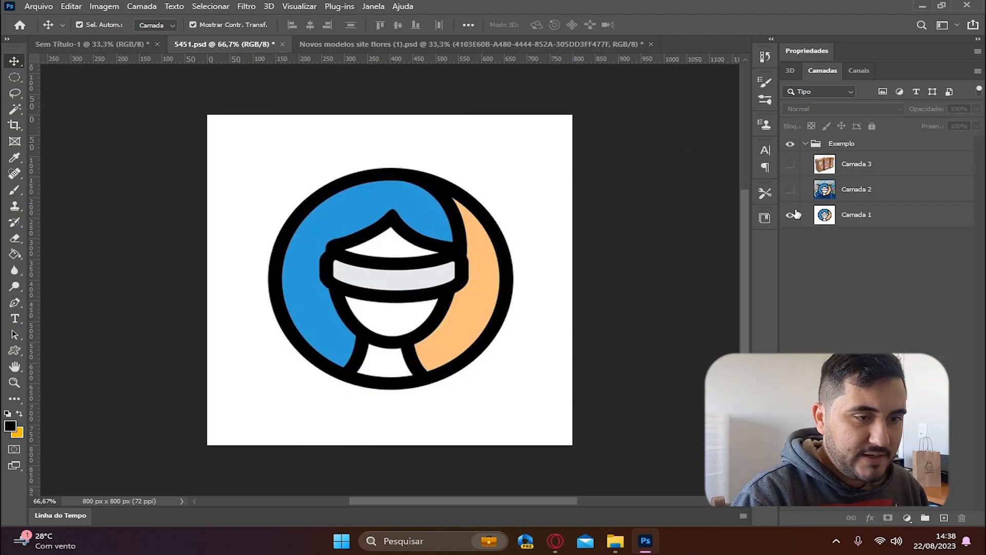
Step: Remove the white background around the avatar icon on Camada 1 with the Magic Wand and clear the selection
{"action": "left_click", "coordinate": [14, 109]}
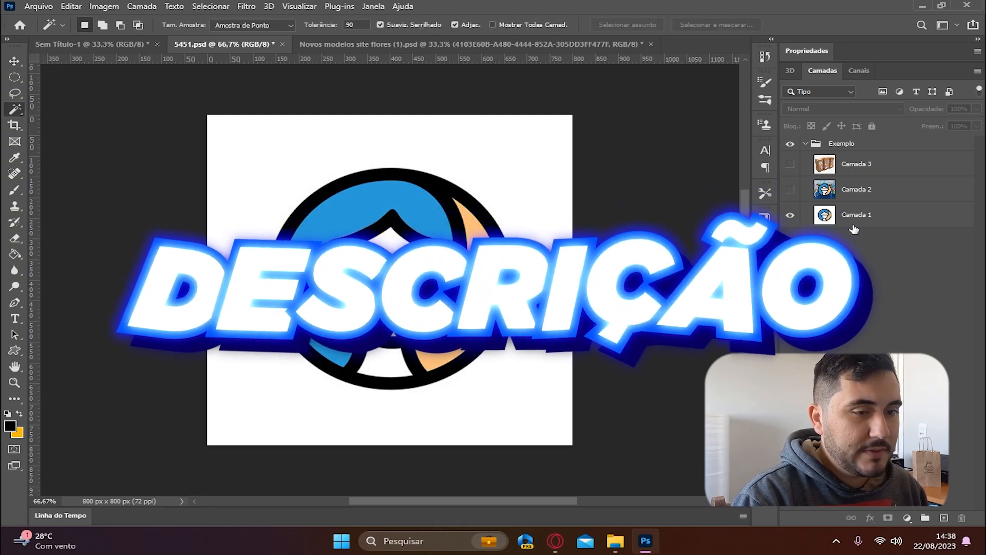
{"action": "left_click", "coordinate": [853, 222]}
{"action": "left_click", "coordinate": [498, 156]}
{"action": "key", "text": "Delete"}
{"action": "key", "text": "ctrl+d"}
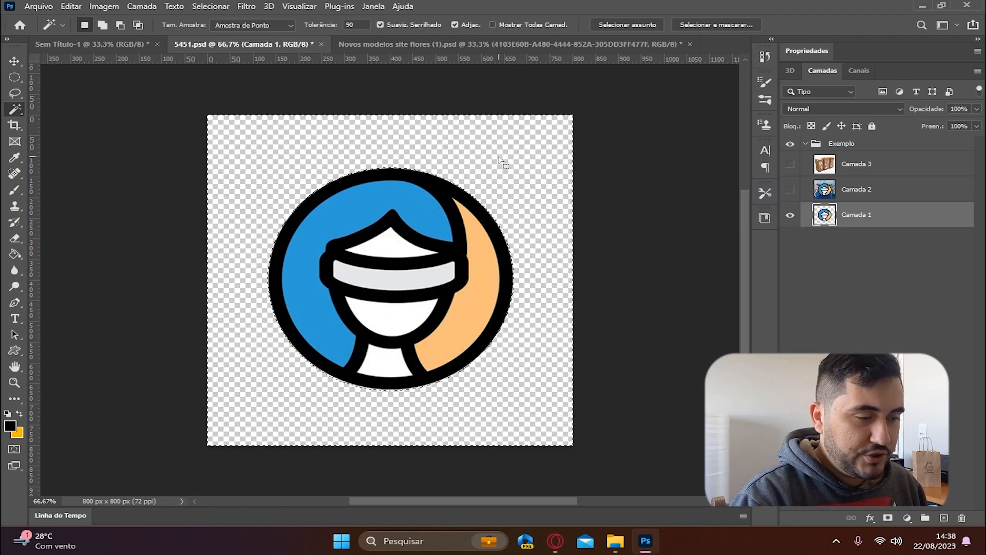
Step: Copy the cut-out avatar icon into Sem Título-1 and place it on the left half of the banner, vertically centred
{"action": "key", "text": "v"}
{"action": "left_click_drag", "start_coordinate": [307, 181], "coordinate": [321, 108]}
{"action": "left_click_drag", "start_coordinate": [431, 239], "coordinate": [313, 239]}
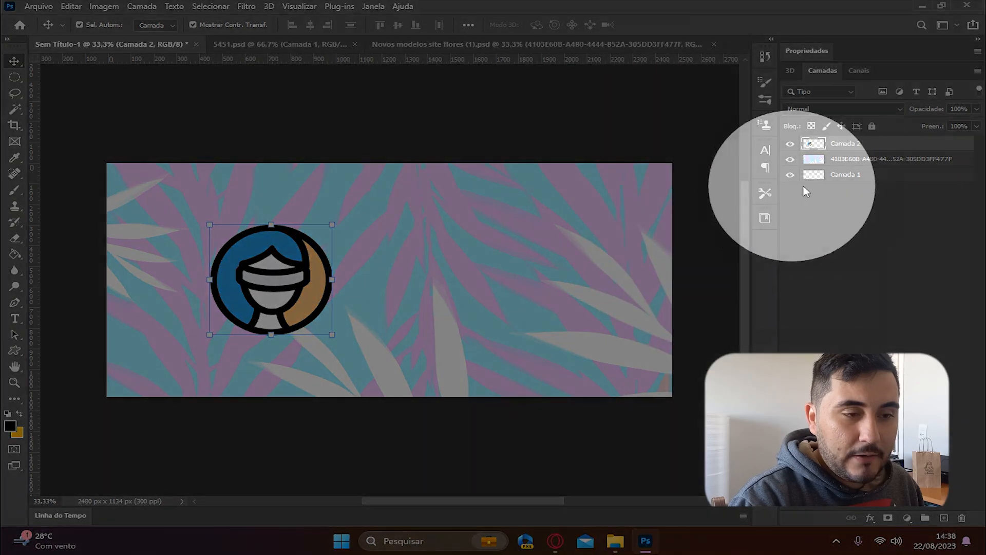
Step: Move the avatar icon on Camada 2 closer to the banner's left edge, centred at about 500 px
{"action": "left_click", "coordinate": [841, 177]}
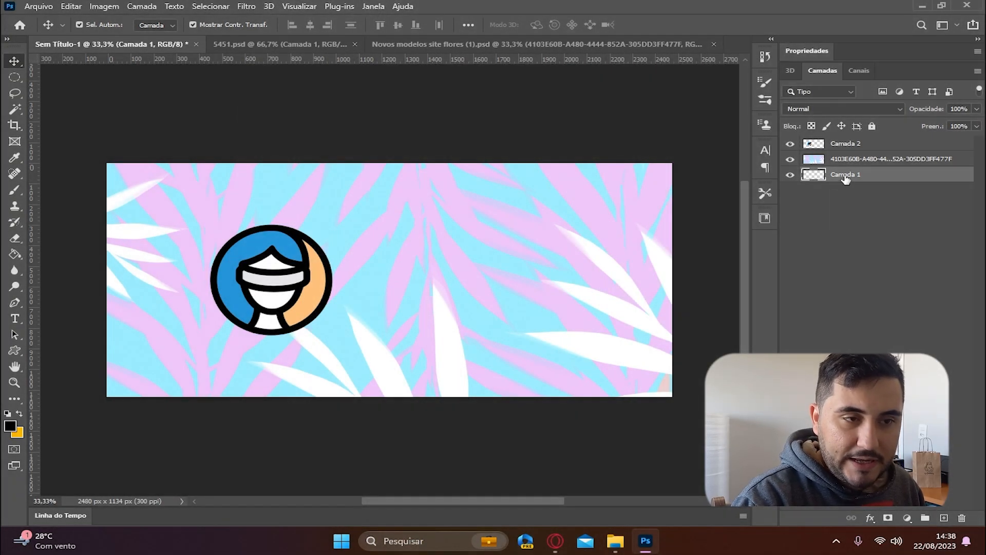
{"action": "left_click", "coordinate": [848, 159]}
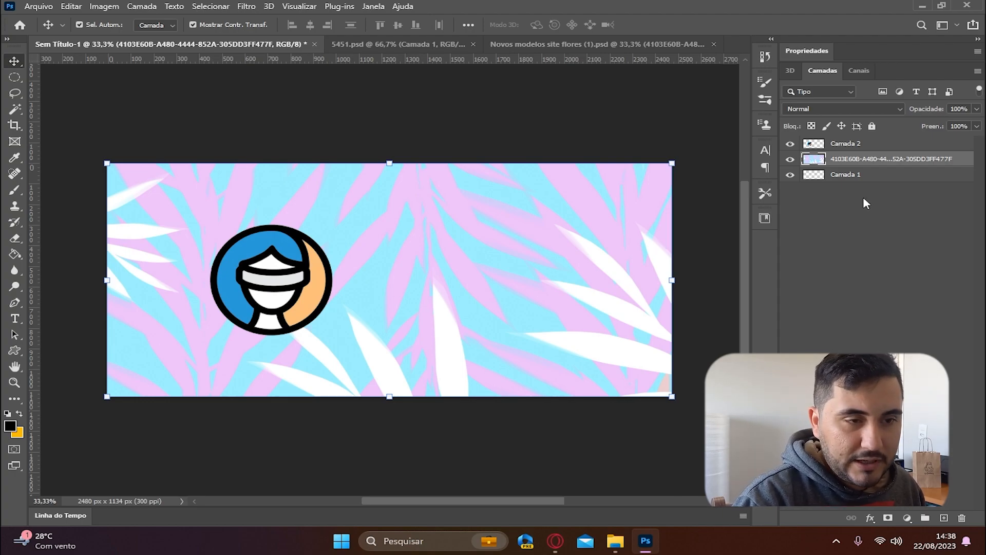
{"action": "left_click", "coordinate": [845, 143]}
{"action": "left_click_drag", "start_coordinate": [284, 271], "coordinate": [307, 271]}
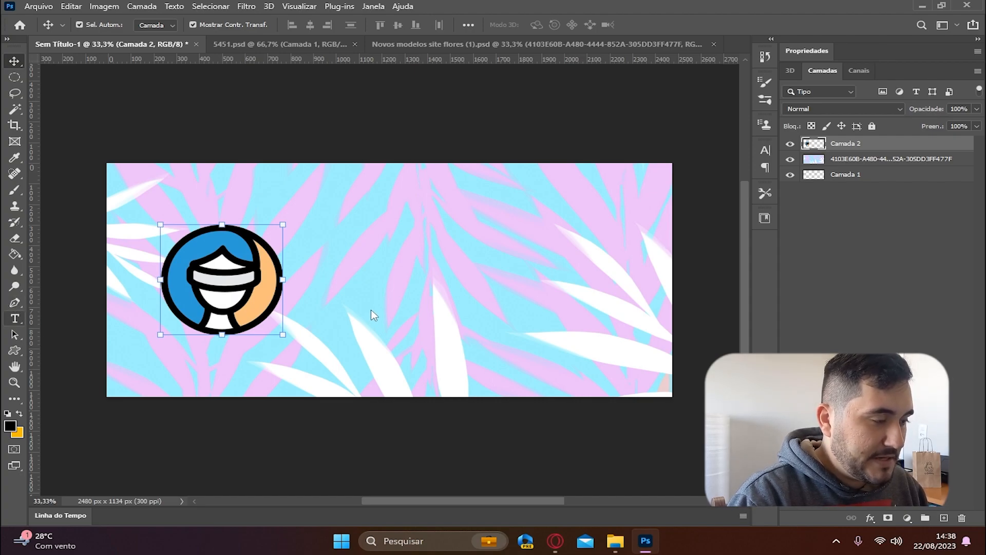
Step: Add the text EXEMPLO beside the avatar icon and colour it with the blue sampled from the icon
{"action": "key", "text": "t"}
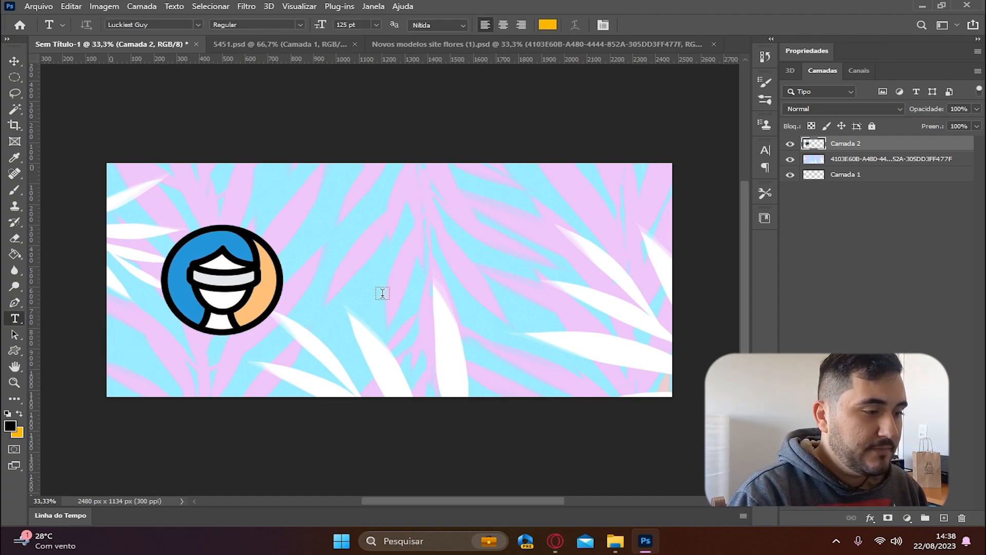
{"action": "left_click", "coordinate": [423, 371]}
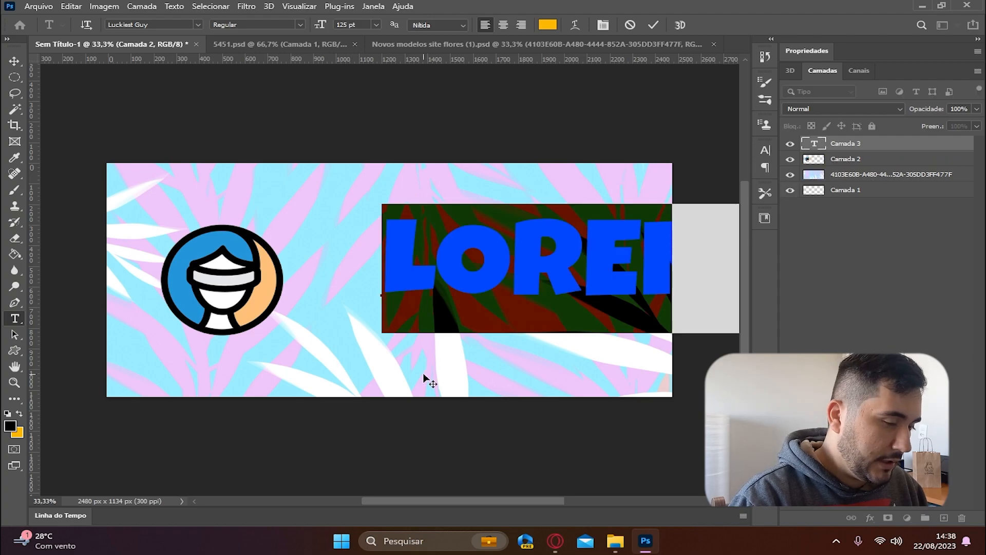
{"action": "type", "text": "EXEMPLO"}
{"action": "key", "text": "ctrl+a"}
{"action": "left_click", "coordinate": [548, 24]}
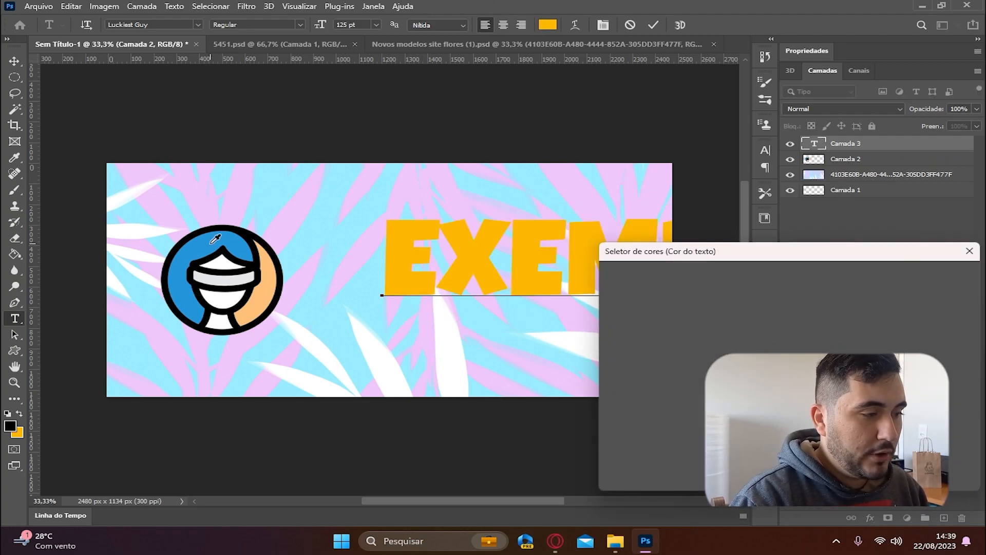
{"action": "left_click", "coordinate": [907, 271]}
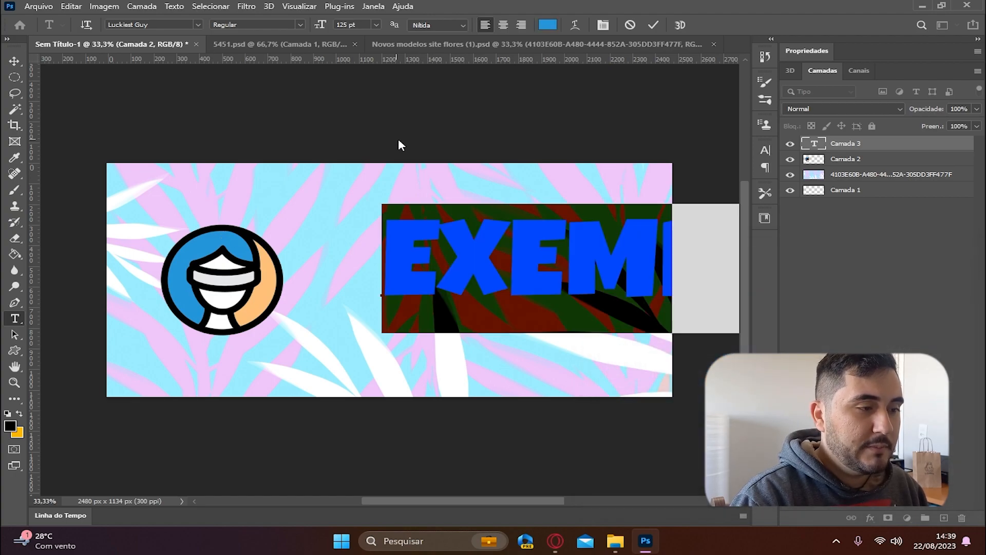
Step: Set the EXEMPLO text size to 53 pt and position it on the right half of the banner
{"action": "left_click_drag", "start_coordinate": [320, 26], "coordinate": [274, 37]}
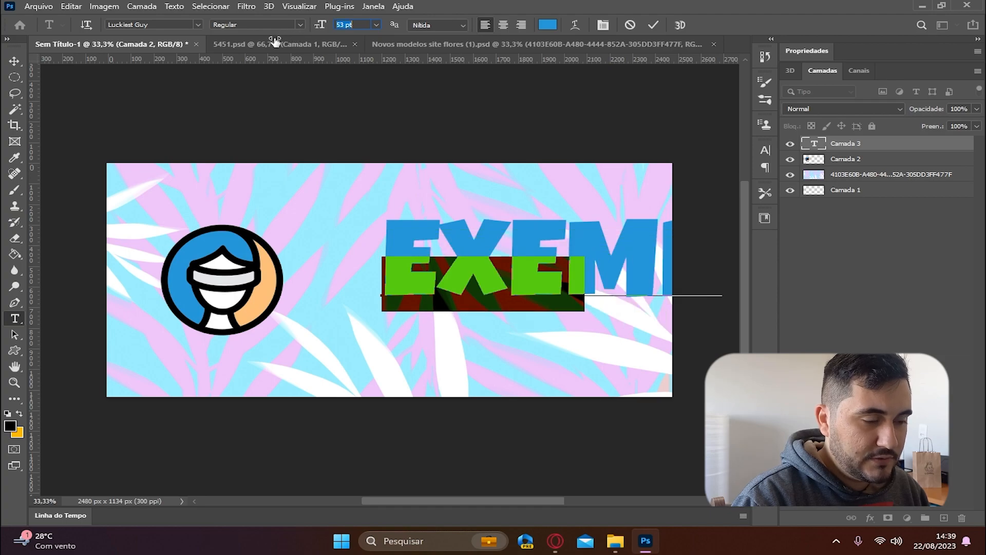
{"action": "left_click", "coordinate": [16, 61]}
{"action": "left_click_drag", "start_coordinate": [519, 268], "coordinate": [538, 268]}
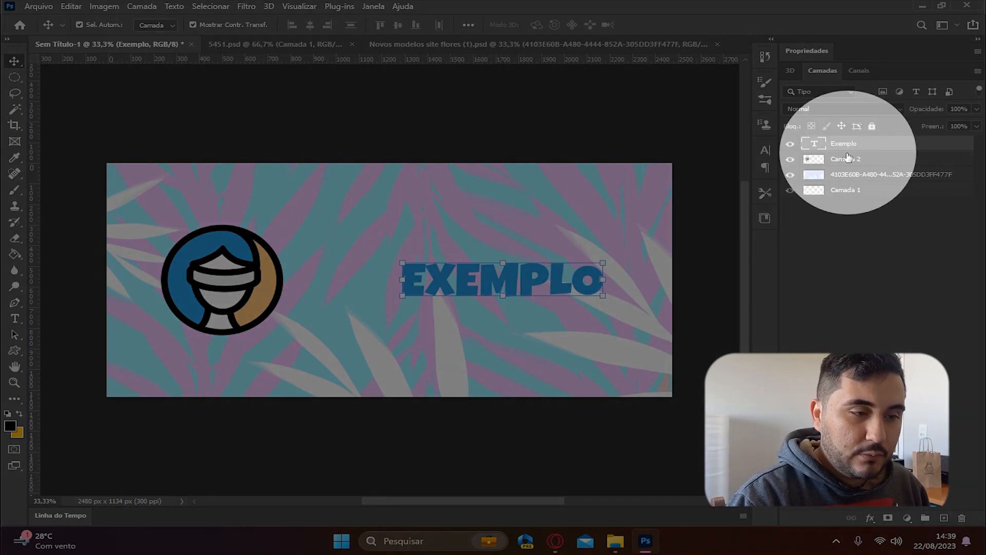
{"action": "left_click", "coordinate": [516, 457]}
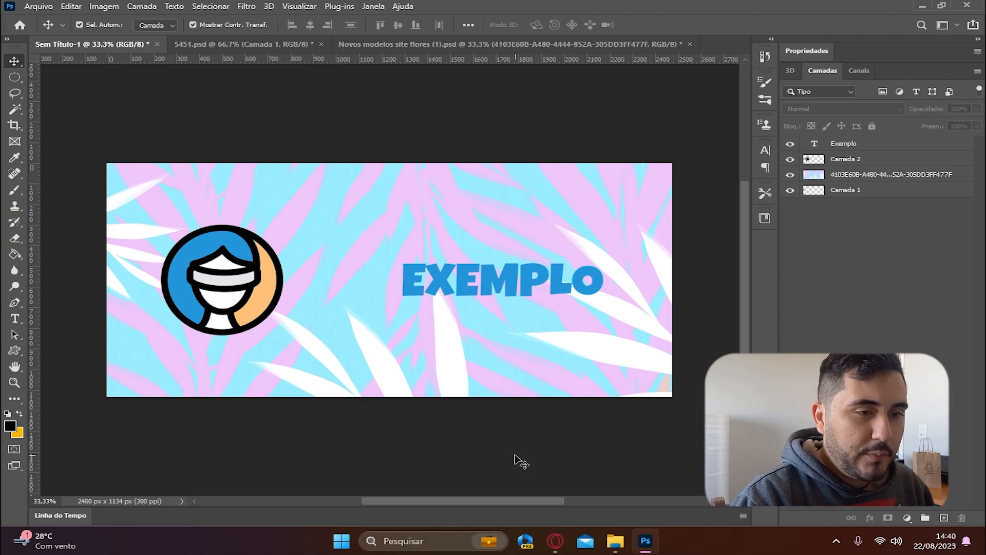
Step: Hide and show the leaf-pattern, avatar and text layers in turn to examine what each contributes to the banner
{"action": "left_click", "coordinate": [884, 175]}
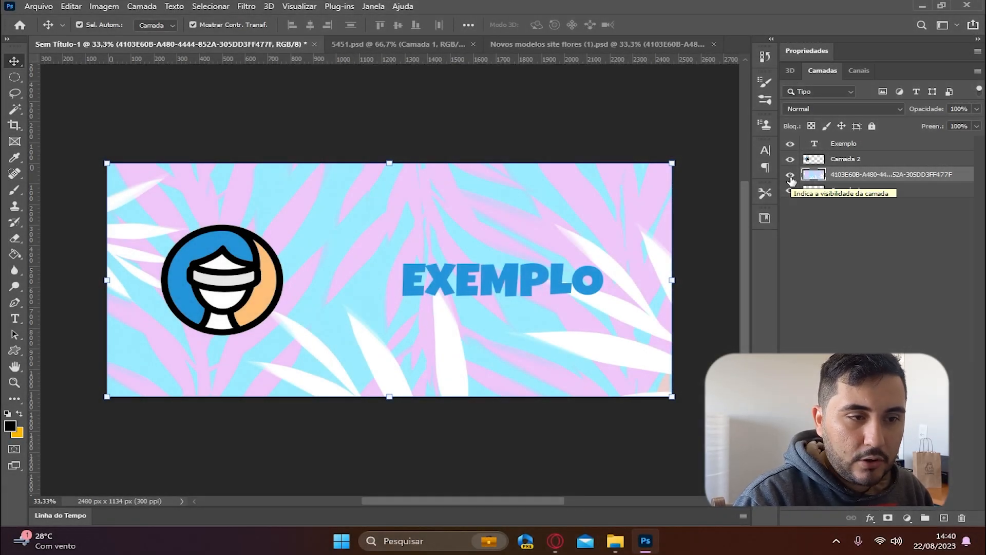
{"action": "left_click", "coordinate": [790, 175]}
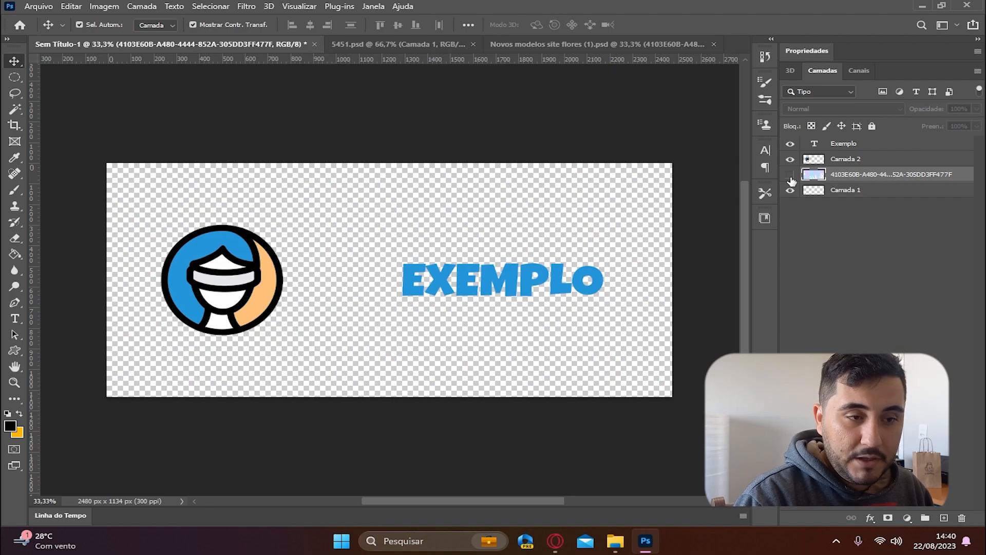
{"action": "left_click", "coordinate": [790, 175]}
{"action": "left_click", "coordinate": [790, 161]}
{"action": "left_click", "coordinate": [790, 159]}
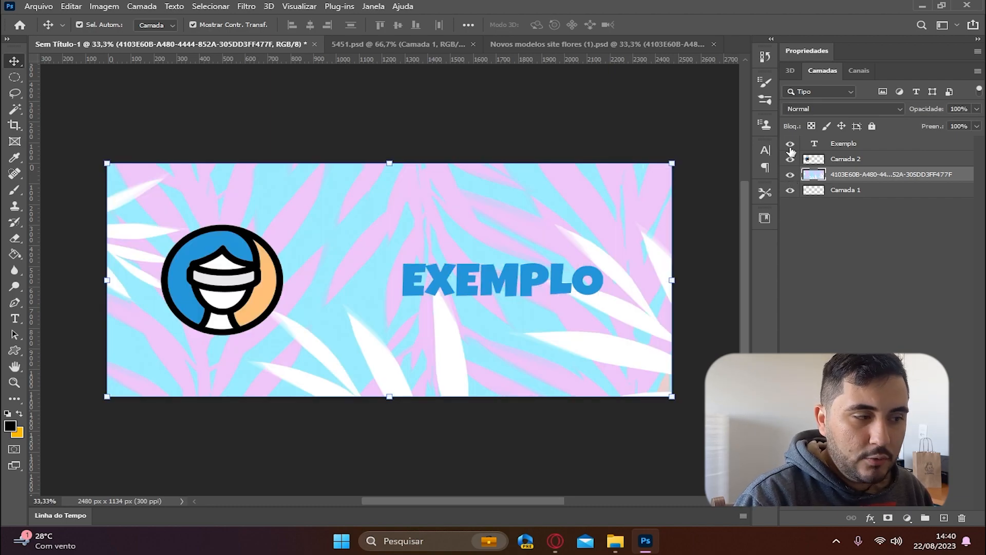
{"action": "left_click", "coordinate": [790, 144]}
{"action": "left_click", "coordinate": [790, 144]}
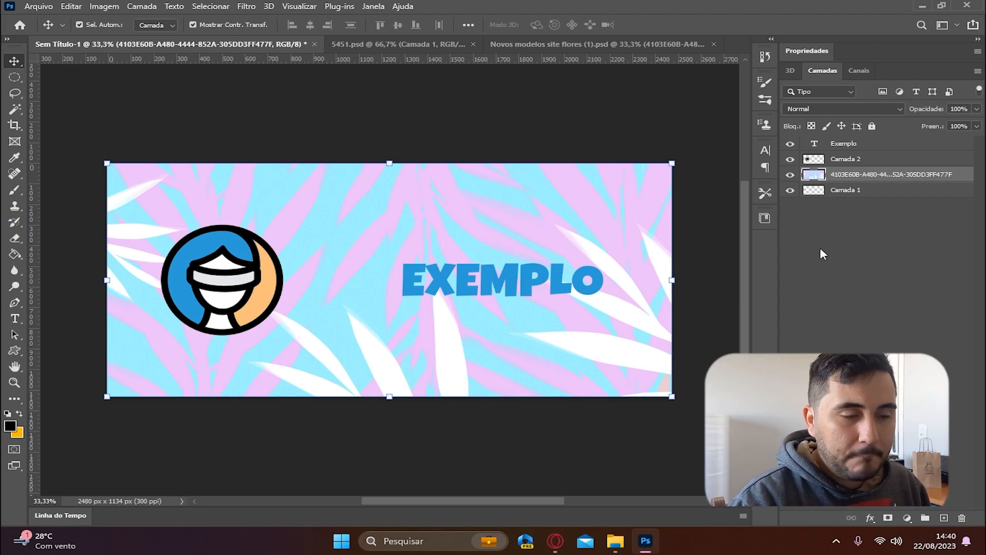
{"action": "left_click", "coordinate": [790, 175]}
{"action": "left_click", "coordinate": [791, 175]}
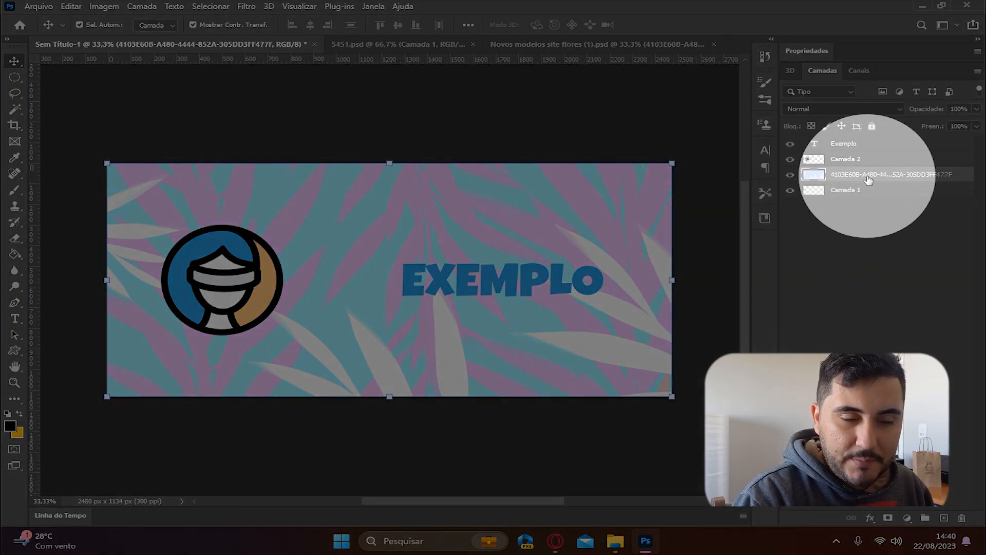
Step: Rename the leaf-pattern layer as Fundo
{"action": "double_click", "coordinate": [866, 176]}
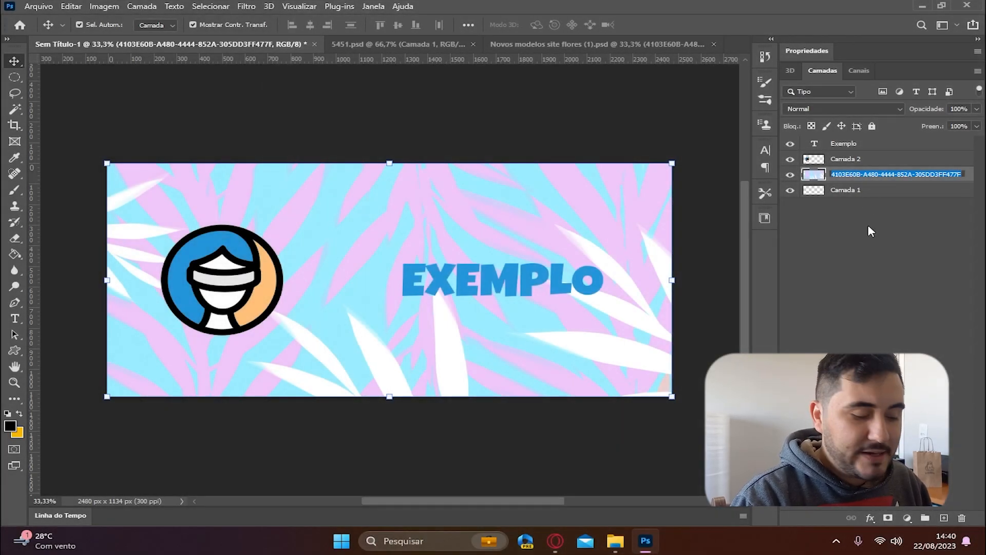
{"action": "type", "text": "Fundo"}
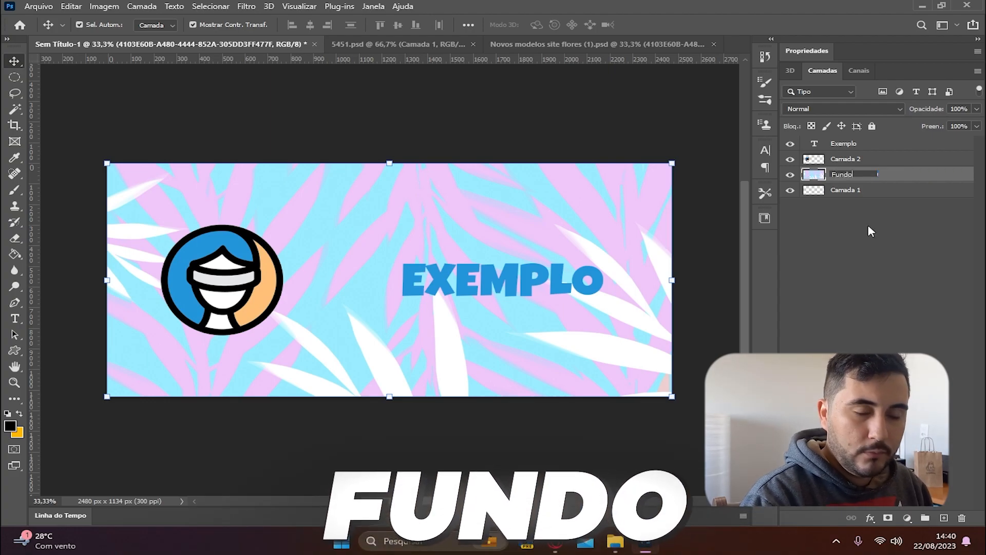
{"action": "key", "text": "Return"}
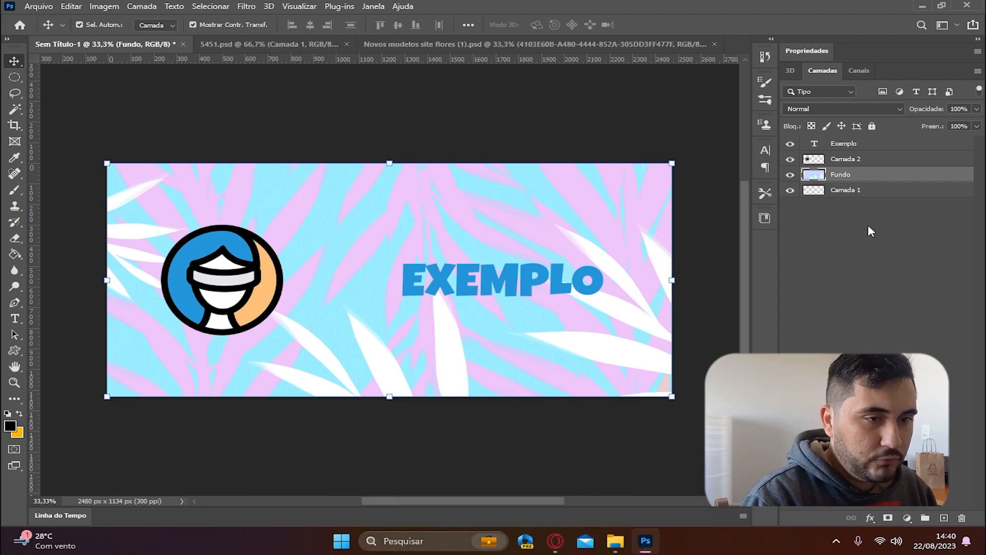
Step: Check which artwork Camada 2 holds by toggling its visibility, and rename that avatar layer as Logo
{"action": "left_click", "coordinate": [863, 163]}
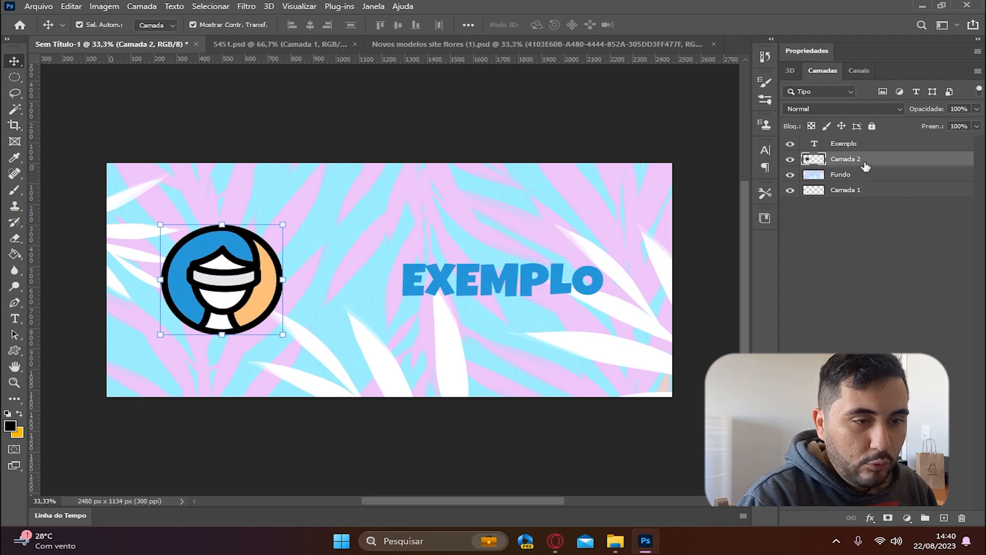
{"action": "left_click", "coordinate": [791, 159]}
{"action": "left_click", "coordinate": [790, 159]}
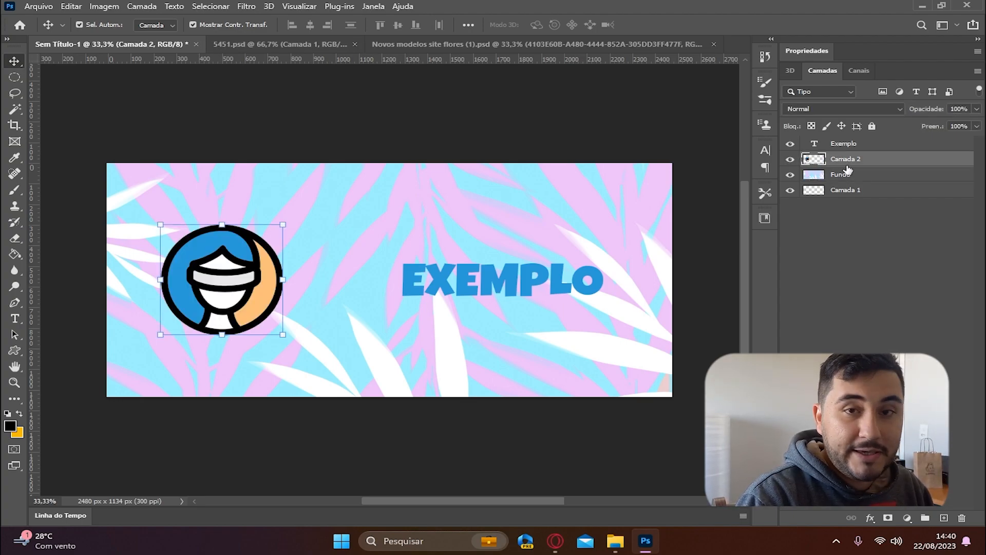
{"action": "double_click", "coordinate": [846, 163]}
{"action": "type", "text": "Logo"}
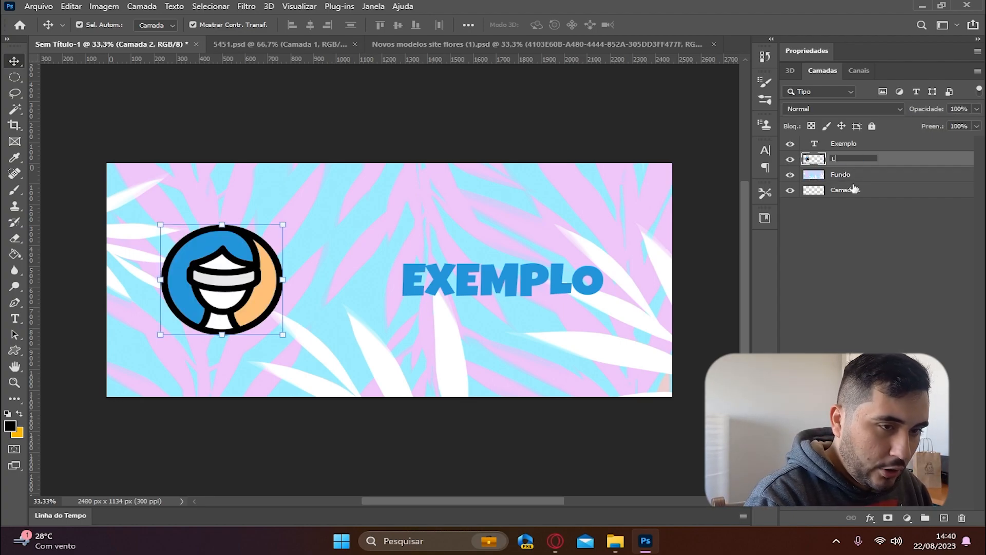
{"action": "key", "text": "Return"}
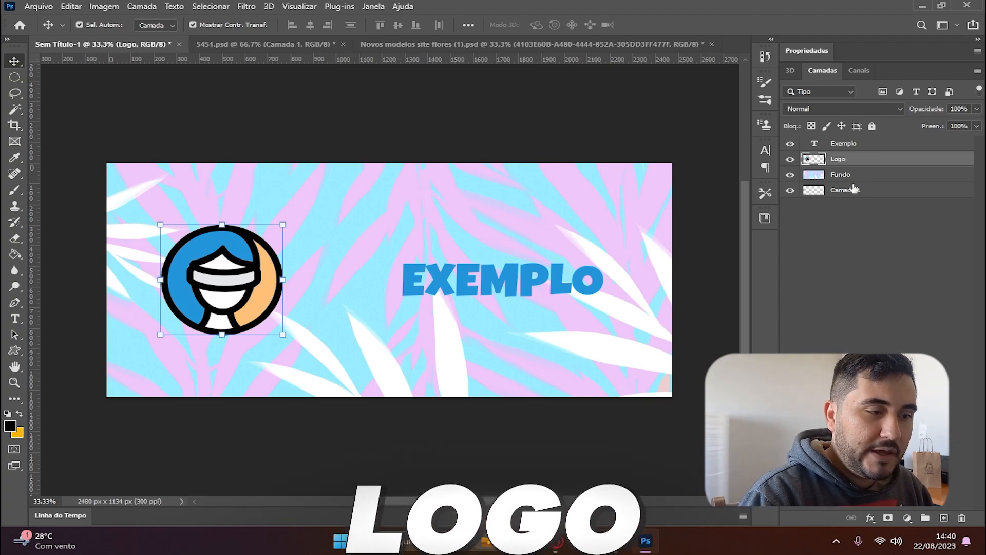
Step: Group the Exemplo and Logo layers, and expand and collapse the group to examine its contents
{"action": "left_click", "coordinate": [862, 226]}
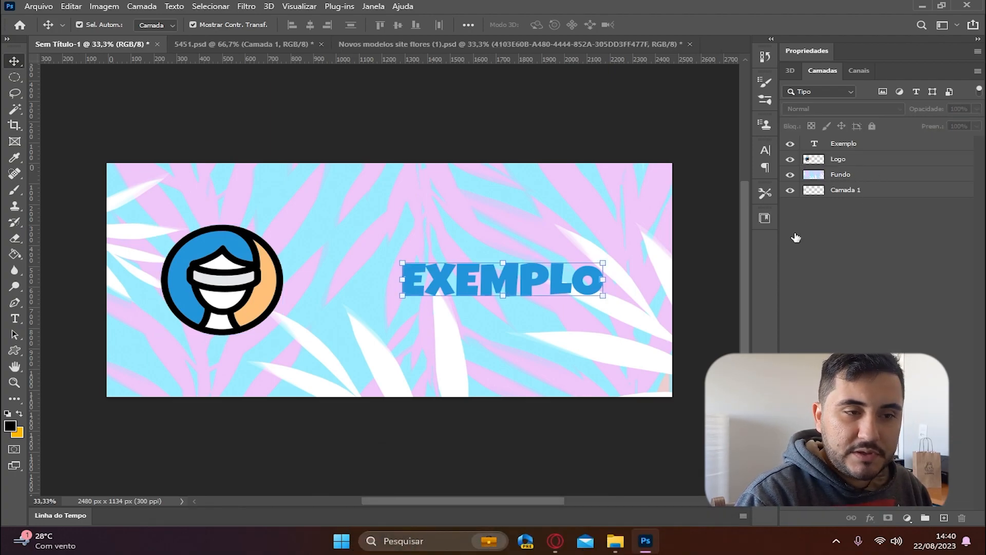
{"action": "left_click", "coordinate": [852, 269]}
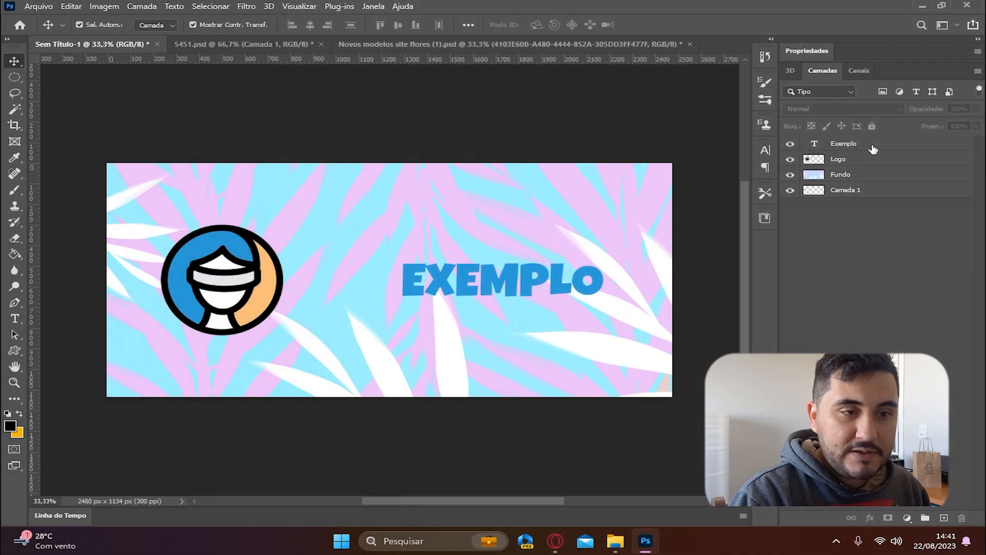
{"action": "left_click", "coordinate": [879, 148]}
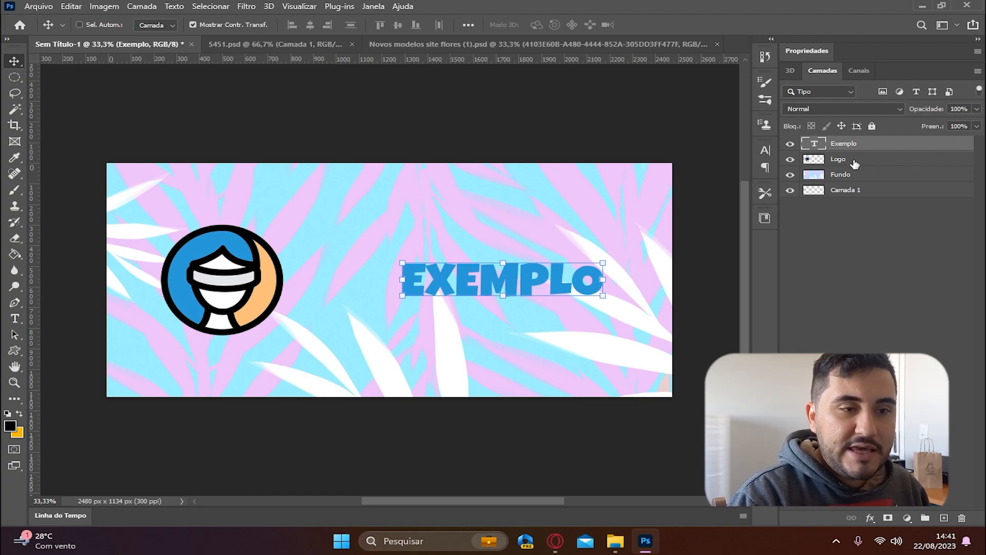
{"action": "left_click", "coordinate": [855, 163], "text": "ctrl"}
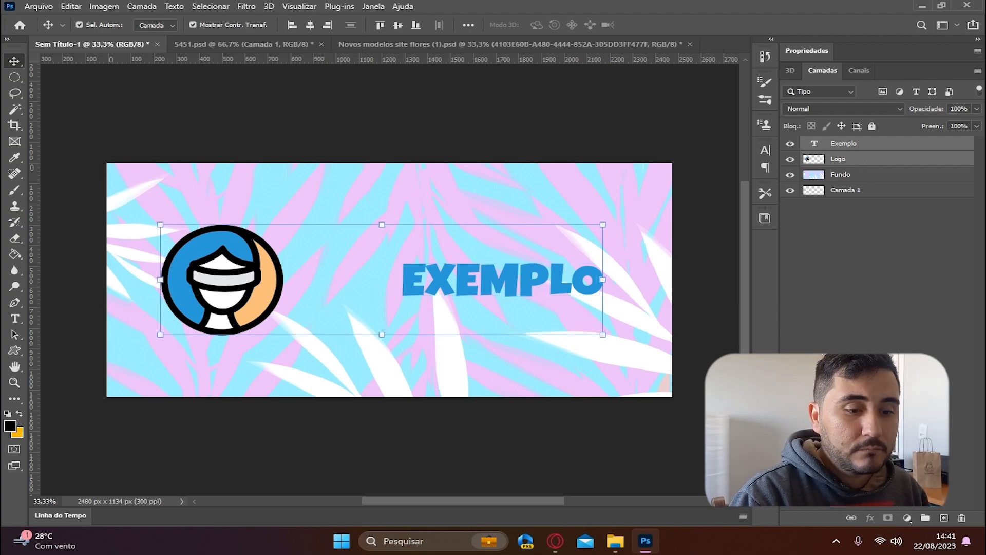
{"action": "left_click", "coordinate": [926, 520]}
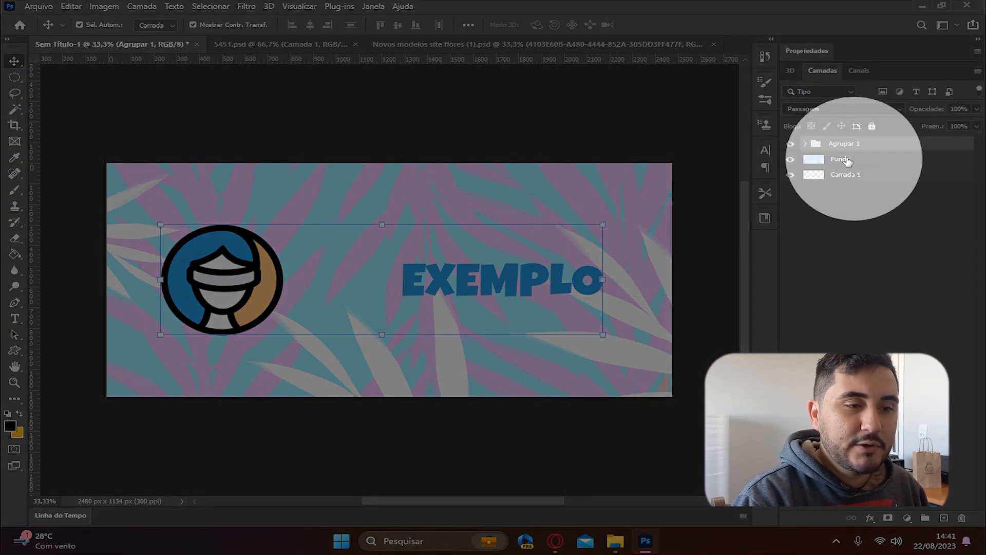
{"action": "left_click", "coordinate": [805, 143]}
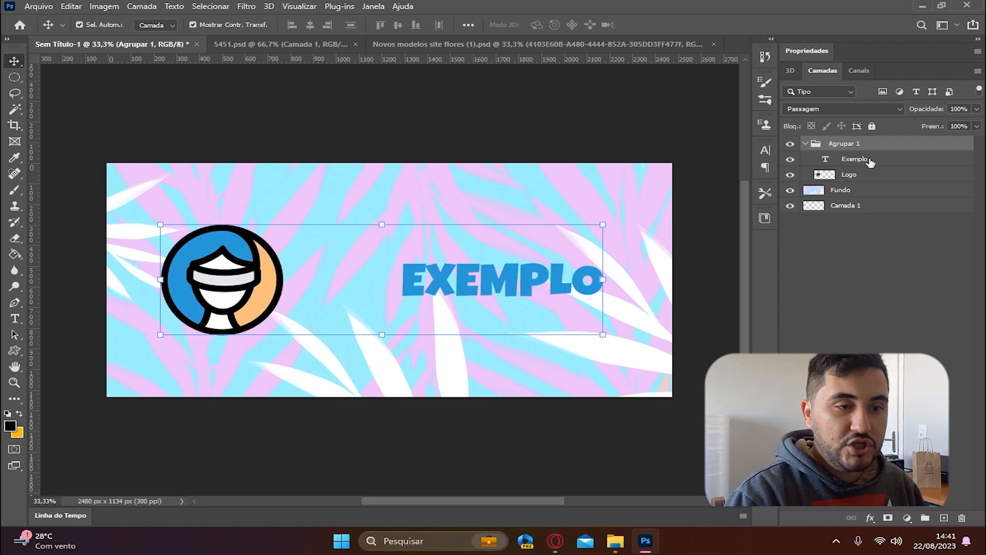
{"action": "left_click", "coordinate": [806, 145]}
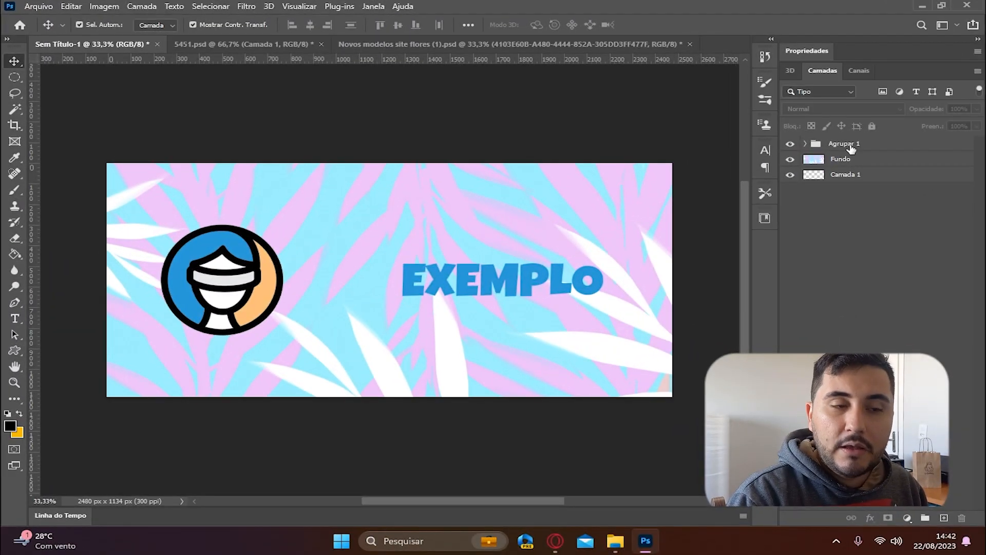
Step: Rename the new layer group as Efeitos
{"action": "double_click", "coordinate": [850, 148]}
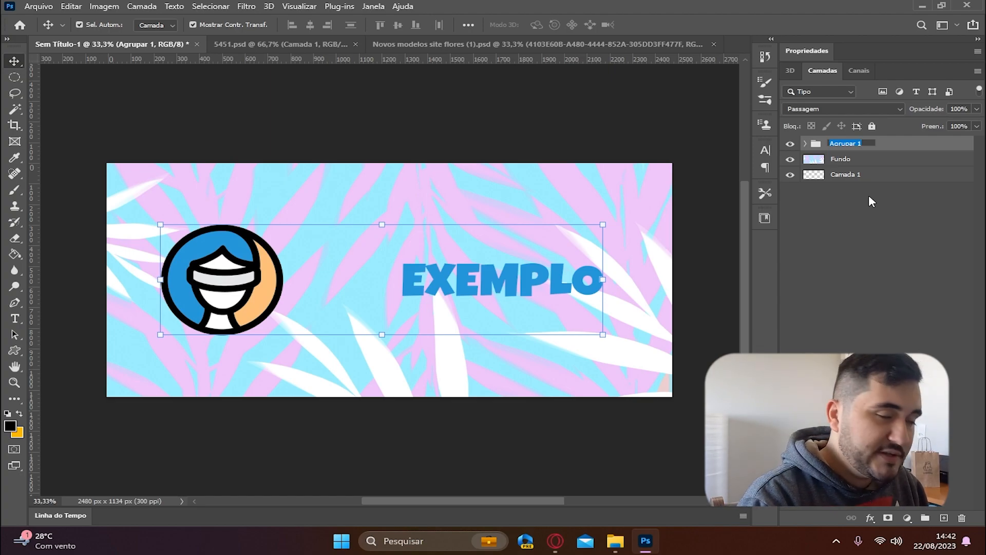
{"action": "type", "text": "Efeitos"}
{"action": "key", "text": "Return"}
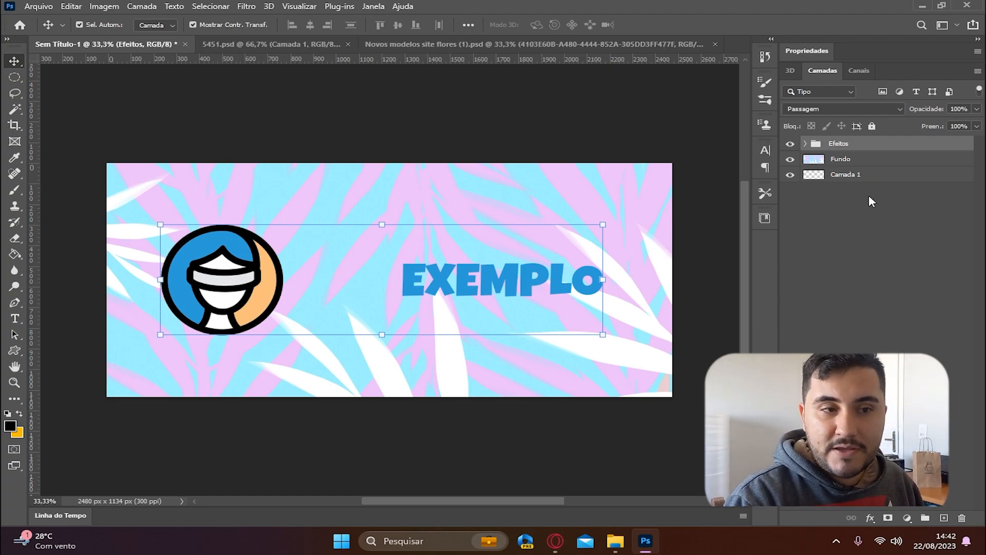
Step: Expand the Efeitos group and hide and show its Exemplo and Logo layers individually to examine them
{"action": "left_click", "coordinate": [805, 145]}
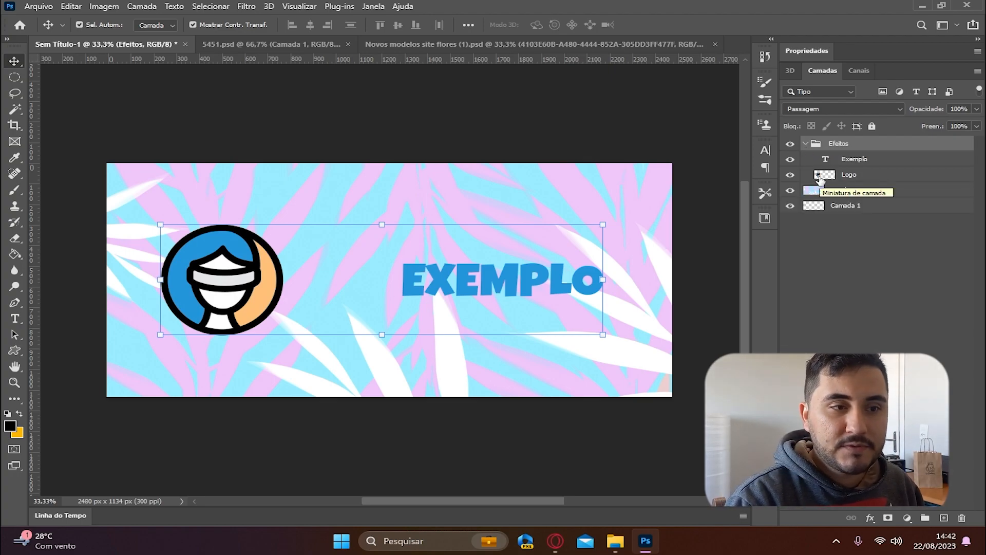
{"action": "left_click", "coordinate": [791, 161]}
{"action": "left_click", "coordinate": [790, 160]}
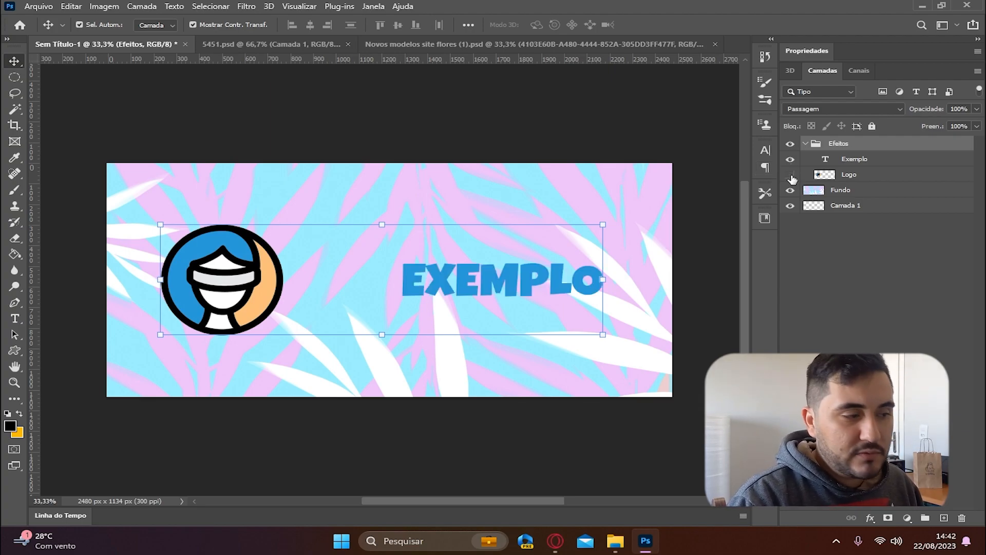
{"action": "left_click", "coordinate": [791, 175]}
{"action": "left_click", "coordinate": [792, 174]}
{"action": "left_click", "coordinate": [614, 115]}
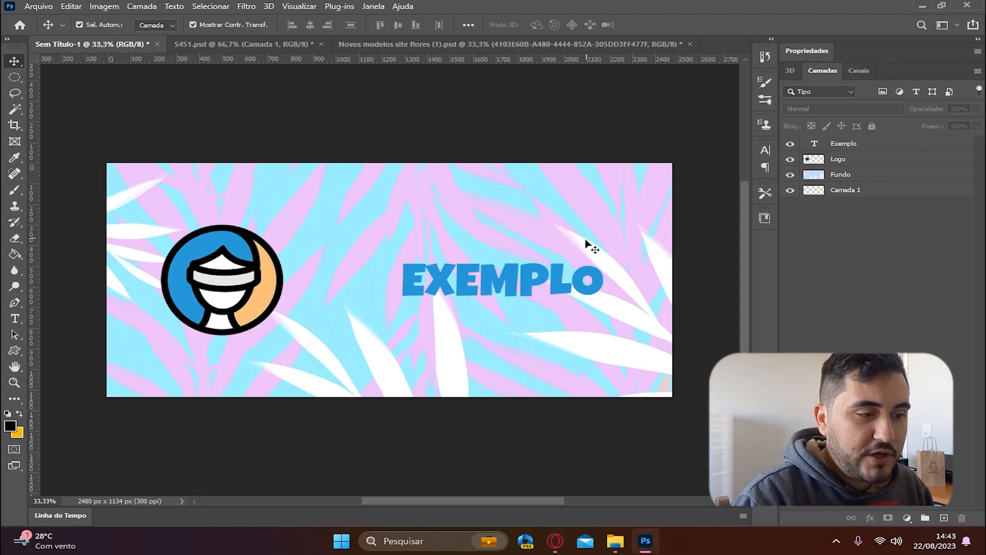
Step: Compare the Exemplo and Logo layers, and move the EXEMPLO text over the avatar icon, centred at about 500 px horizontally
{"action": "left_click", "coordinate": [559, 281]}
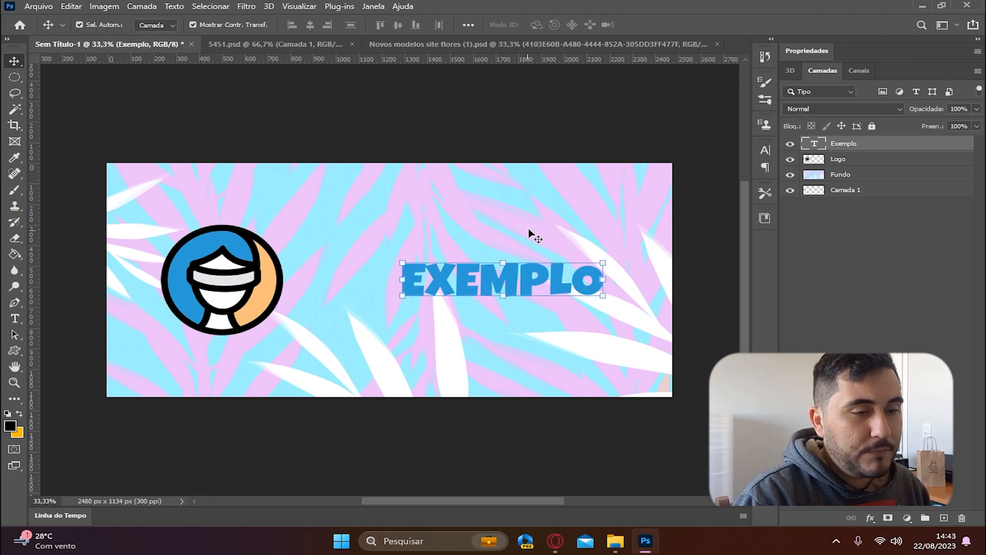
{"action": "left_click", "coordinate": [845, 161]}
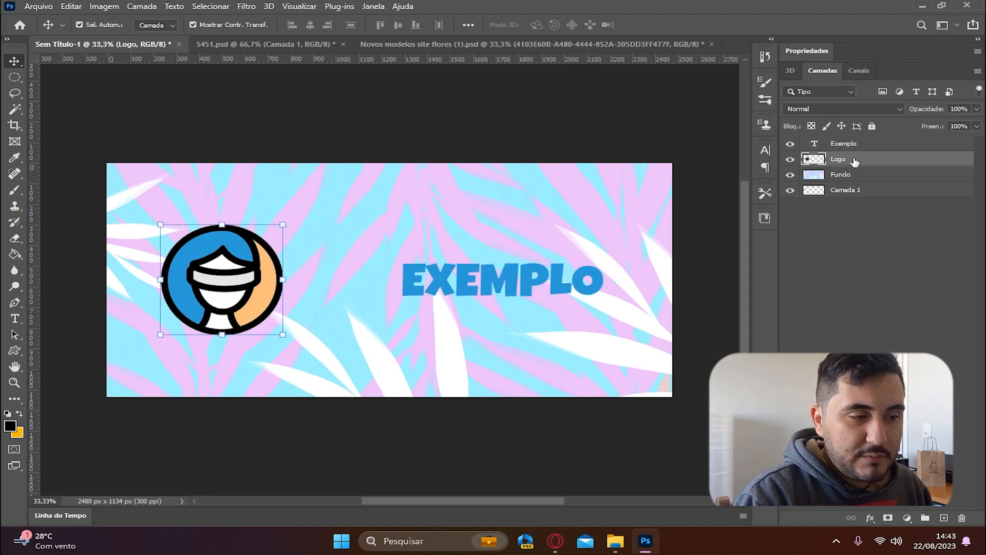
{"action": "left_click", "coordinate": [641, 139]}
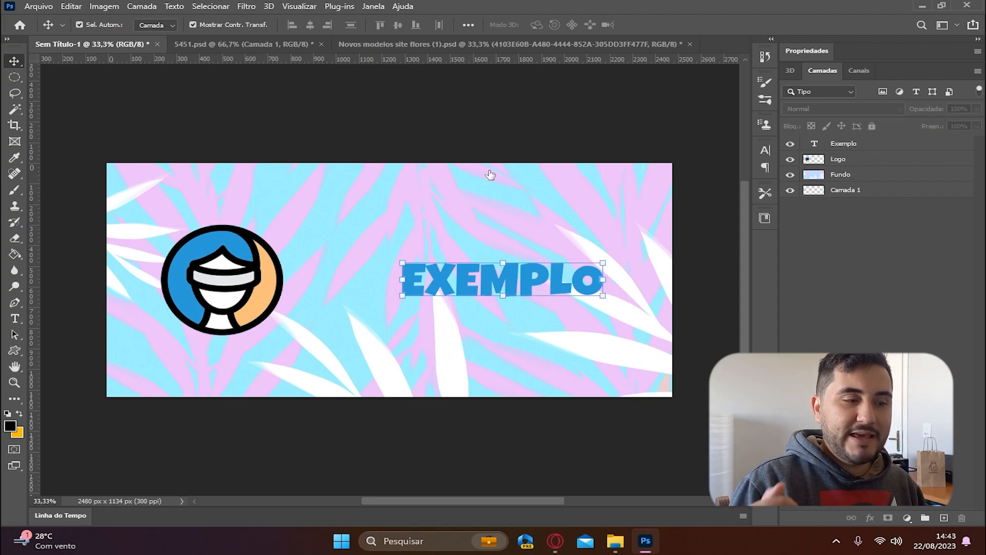
{"action": "left_click", "coordinate": [859, 164]}
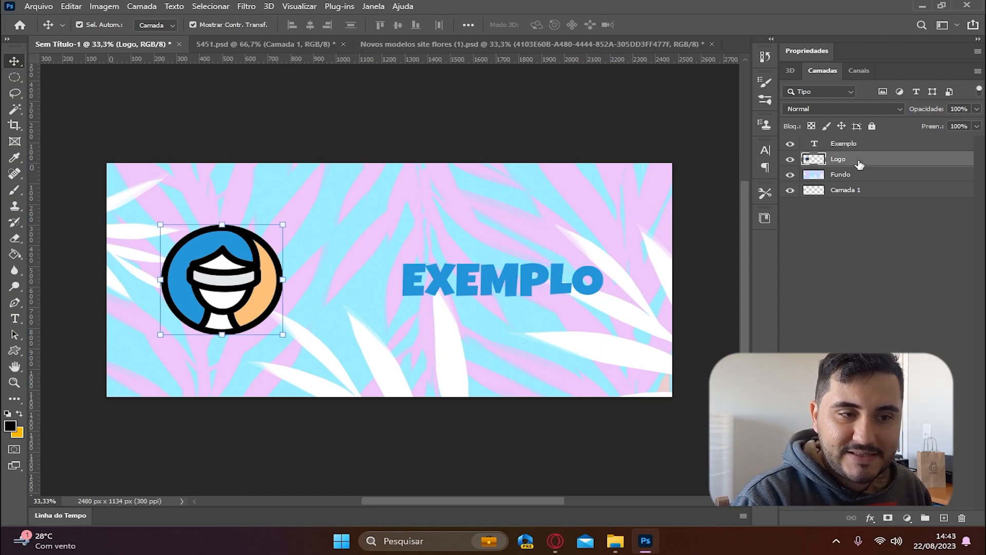
{"action": "left_click", "coordinate": [625, 136]}
{"action": "left_click_drag", "start_coordinate": [563, 292], "coordinate": [278, 290]}
{"action": "left_click", "coordinate": [308, 119]}
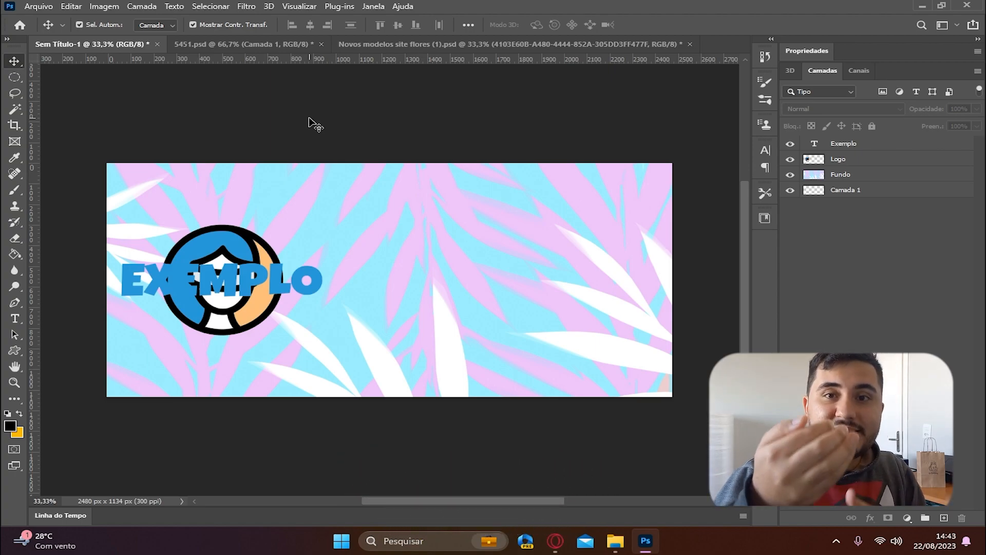
Step: Move the Exemplo text layer below the Logo layer in the stacking order
{"action": "left_click", "coordinate": [873, 147]}
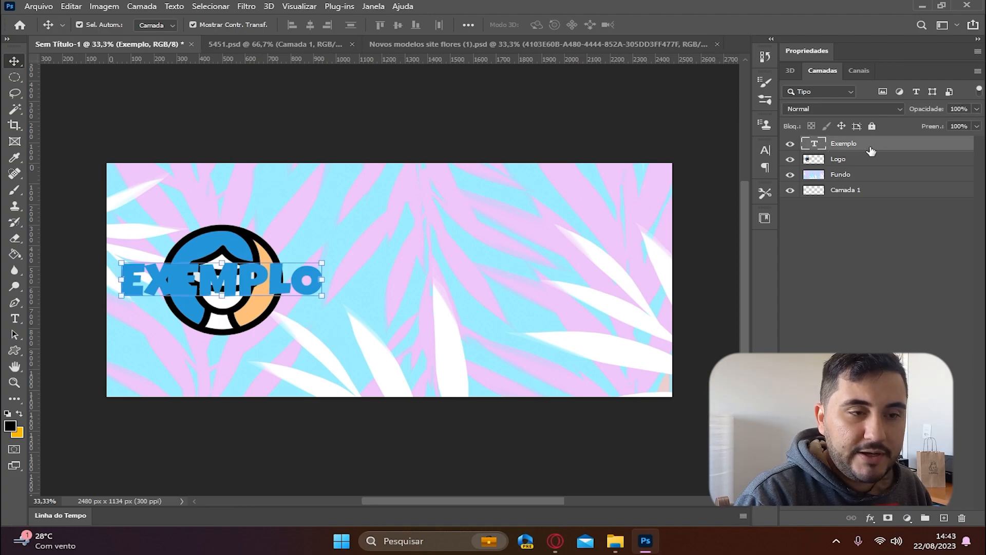
{"action": "left_click_drag", "start_coordinate": [873, 150], "coordinate": [874, 167]}
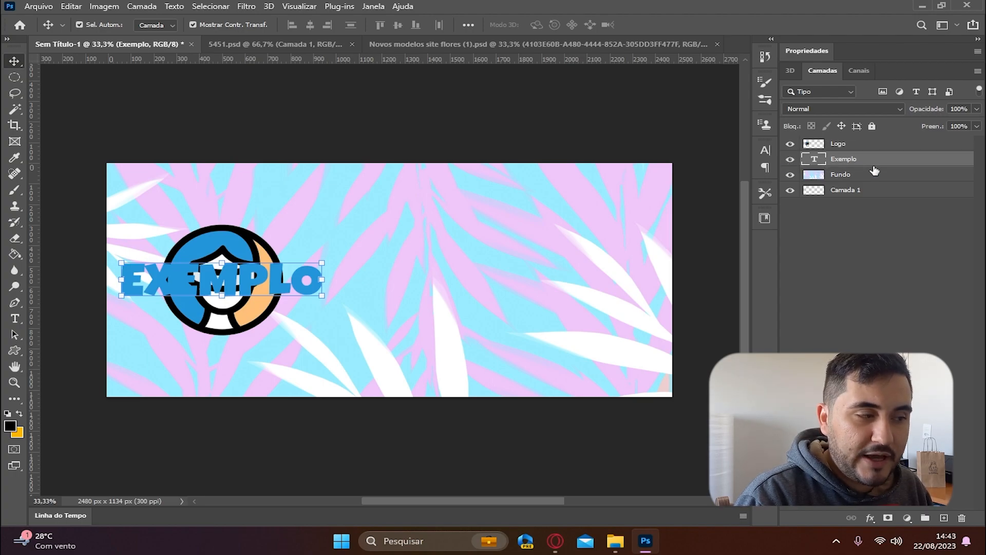
{"action": "left_click", "coordinate": [575, 115]}
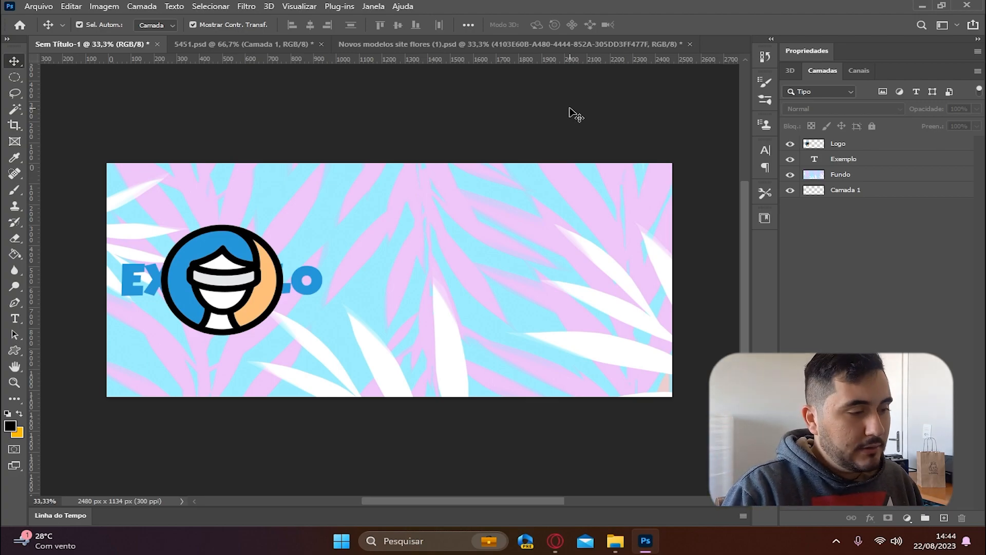
Step: Move the Logo and Exemplo layers together to the middle of the banner, centred at about 1240 px horizontally
{"action": "left_click", "coordinate": [876, 162]}
{"action": "left_click", "coordinate": [873, 147], "text": "shift"}
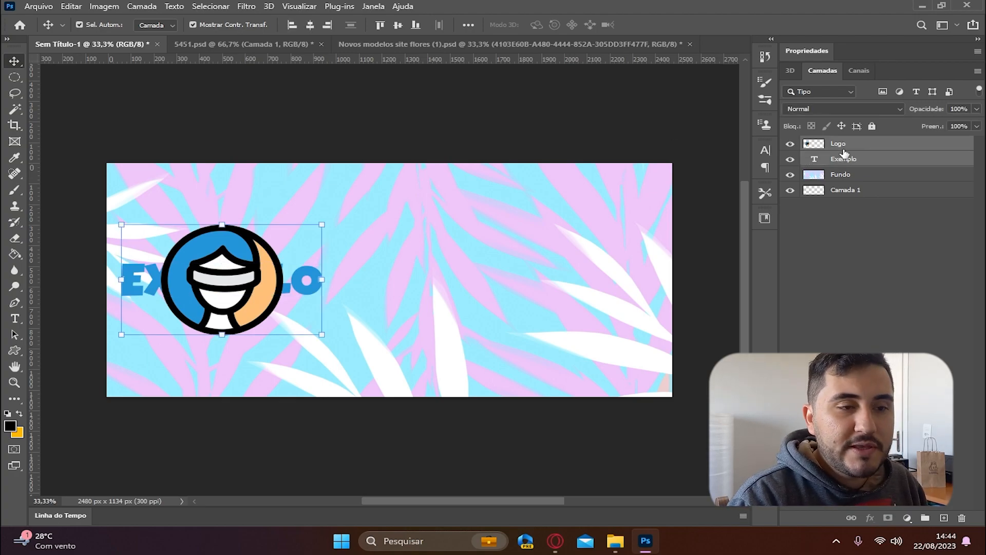
{"action": "left_click_drag", "start_coordinate": [258, 254], "coordinate": [425, 253]}
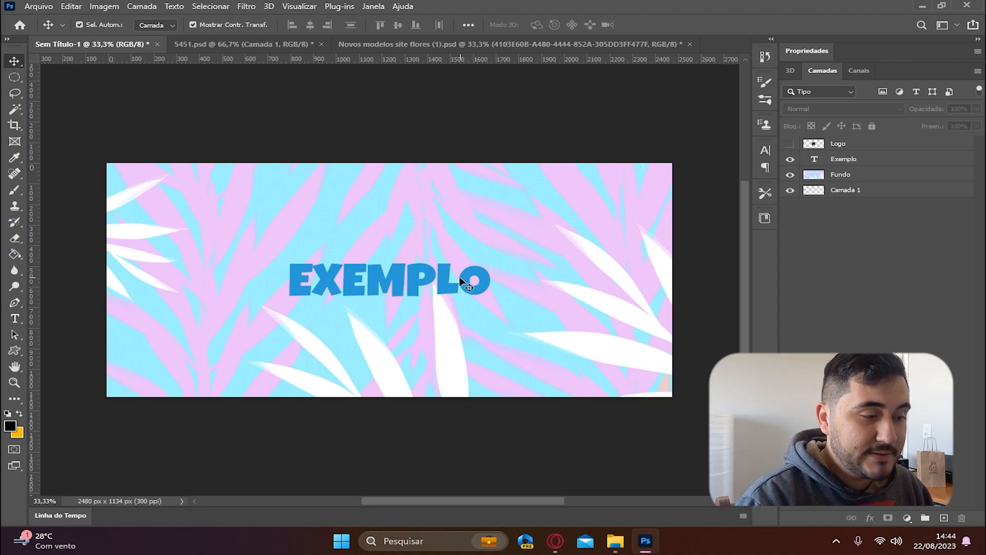
Step: Lock all properties of the Exemplo text layer
{"action": "left_click", "coordinate": [450, 286]}
{"action": "mouse_move", "coordinate": [451, 288]}
{"action": "left_mouse_down"}
{"action": "mouse_move", "coordinate": [442, 287]}
{"action": "mouse_move", "coordinate": [451, 294]}
{"action": "left_mouse_up"}
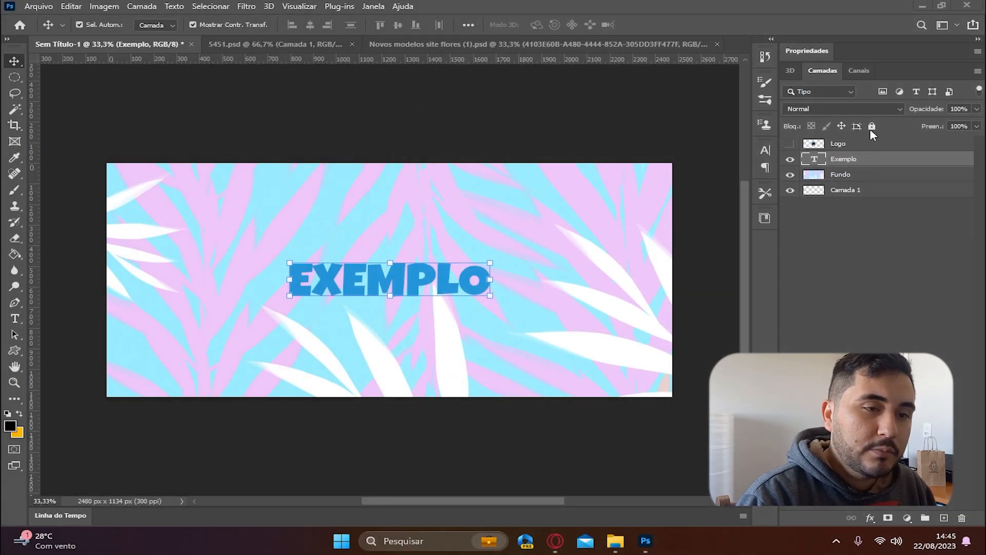
{"action": "left_click", "coordinate": [872, 126]}
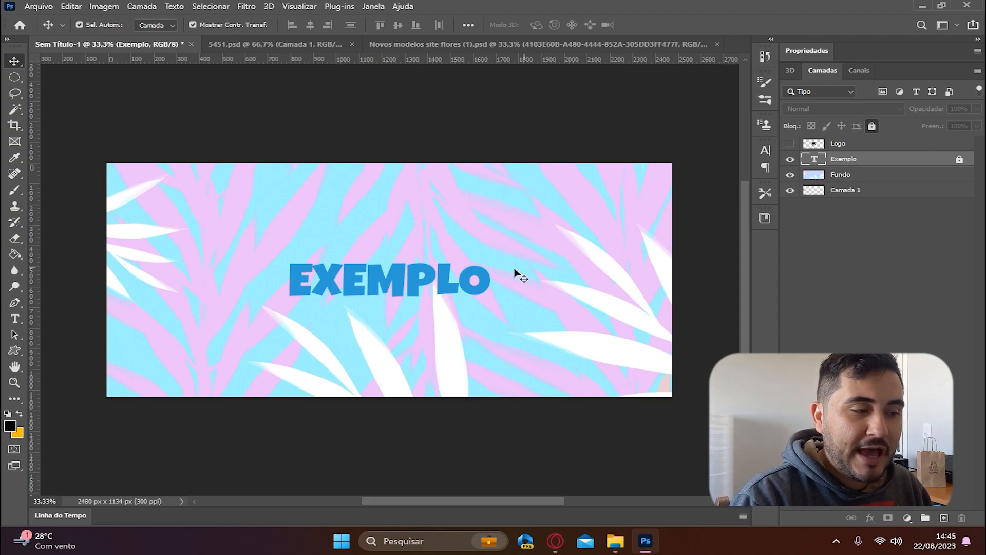
Step: Try to move the locked EXEMPLO text across the banner, and undo the shifts of the Fundo background
{"action": "left_click_drag", "start_coordinate": [468, 278], "coordinate": [270, 270]}
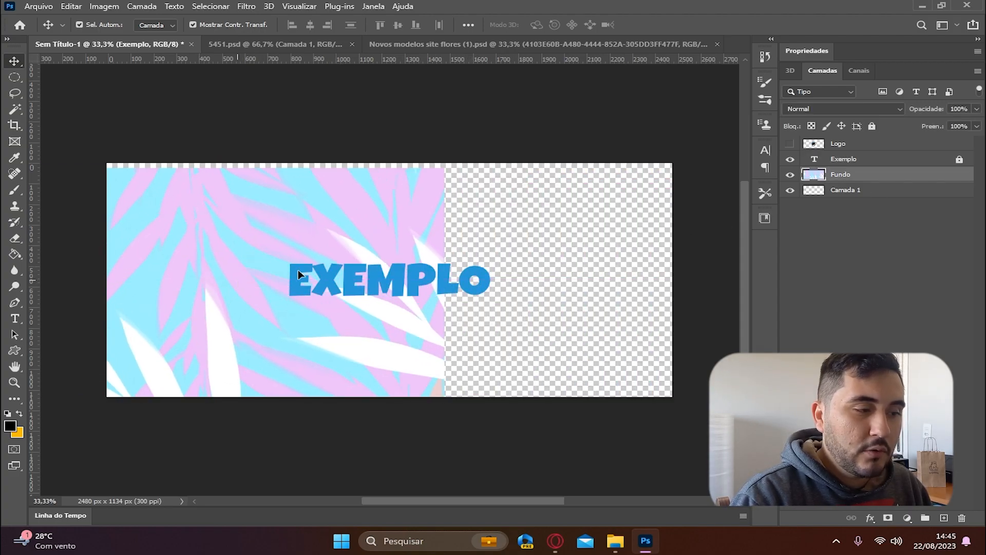
{"action": "key", "text": "ctrl+z"}
{"action": "left_click_drag", "start_coordinate": [449, 279], "coordinate": [221, 347]}
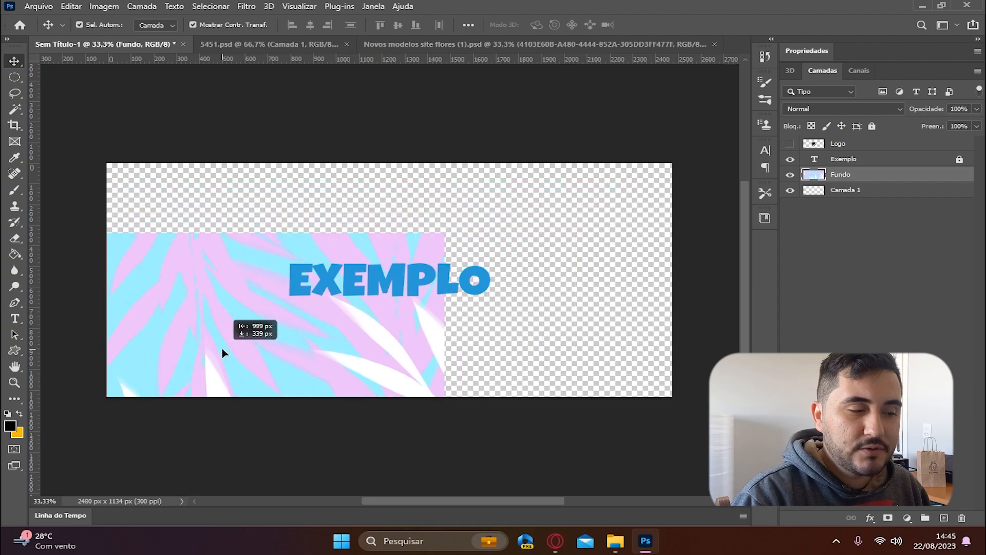
{"action": "mouse_move", "coordinate": [475, 285]}
{"action": "left_mouse_down"}
{"action": "mouse_move", "coordinate": [569, 247]}
{"action": "mouse_move", "coordinate": [469, 287]}
{"action": "mouse_move", "coordinate": [476, 282]}
{"action": "left_mouse_up"}
{"action": "left_click_drag", "start_coordinate": [485, 276], "coordinate": [475, 299]}
{"action": "key", "text": "ctrl+z"}
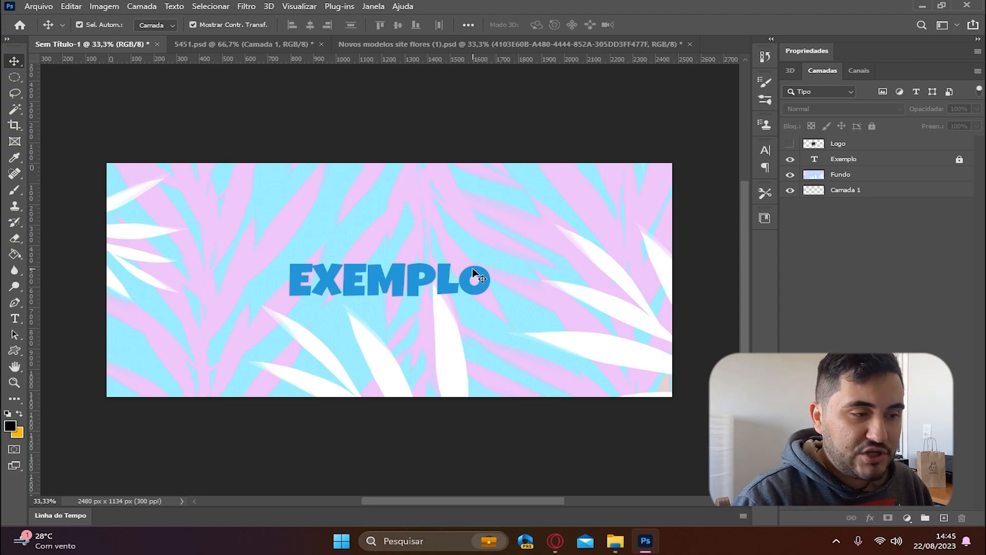
Step: Unlock the Exemplo layer and move its text to about 303 px from the banner's top edge and 327 px from its right edge
{"action": "left_click", "coordinate": [959, 161]}
{"action": "left_click_drag", "start_coordinate": [494, 277], "coordinate": [603, 241]}
{"action": "key", "text": "ctrl"}
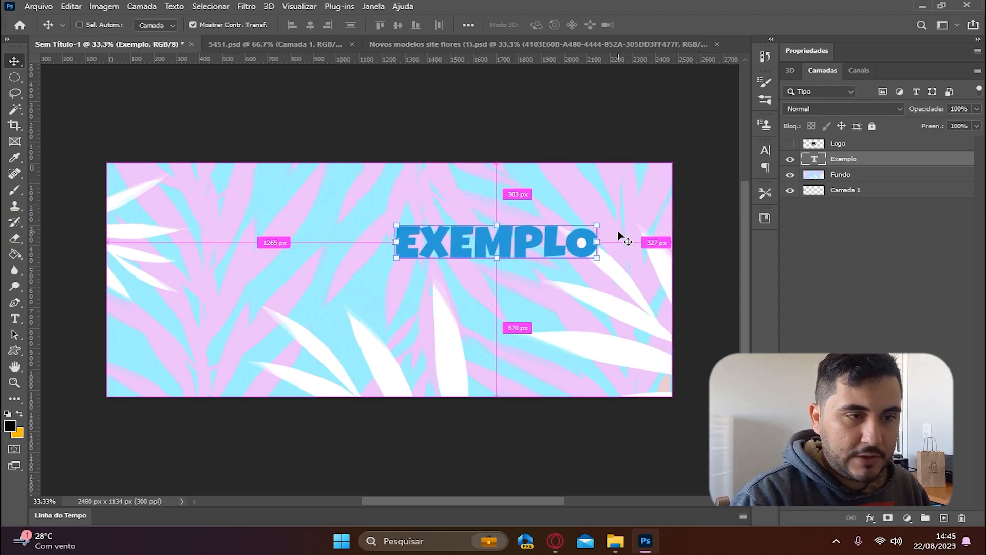
Step: Undo the last move of the EXEMPLO text, and preview blend modes such as Luz do Pino on it, keeping Normal
{"action": "key", "text": "ctrl+z"}
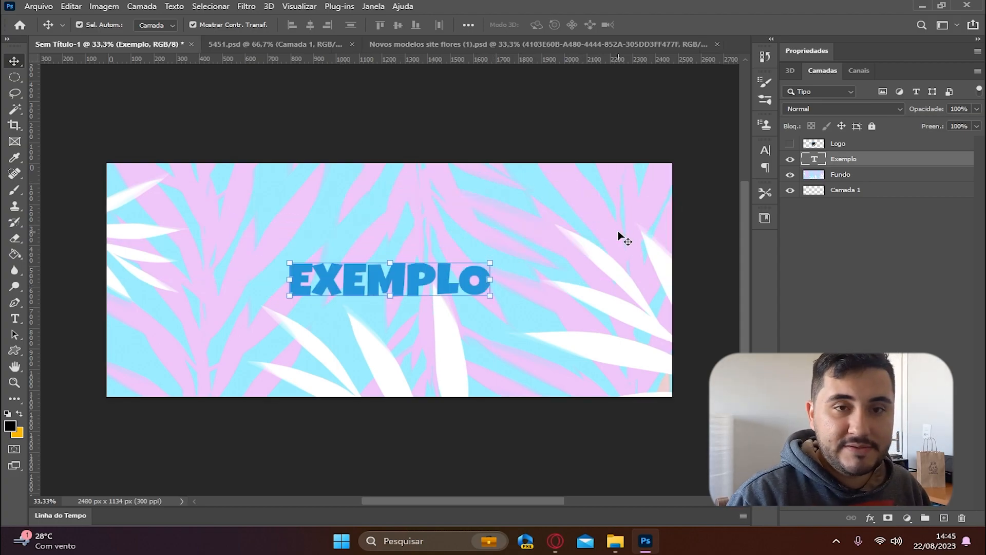
{"action": "left_click", "coordinate": [879, 109]}
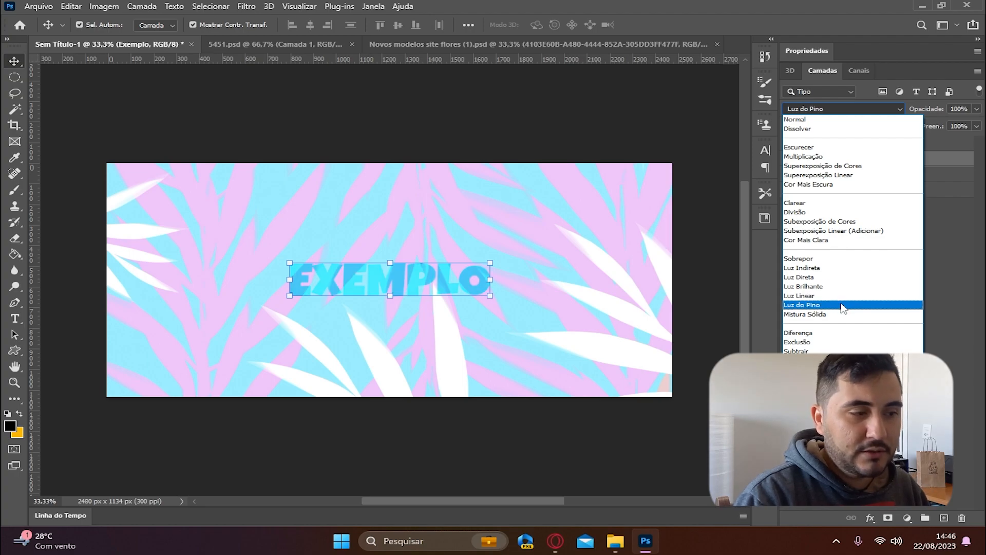
{"action": "left_click", "coordinate": [801, 119]}
Step: Show the Logo layer in place of Exemplo, and preview blend modes such as Subexposição de Cores on it, keeping Normal
{"action": "left_click", "coordinate": [790, 160]}
{"action": "left_click", "coordinate": [790, 146]}
{"action": "left_click", "coordinate": [879, 148]}
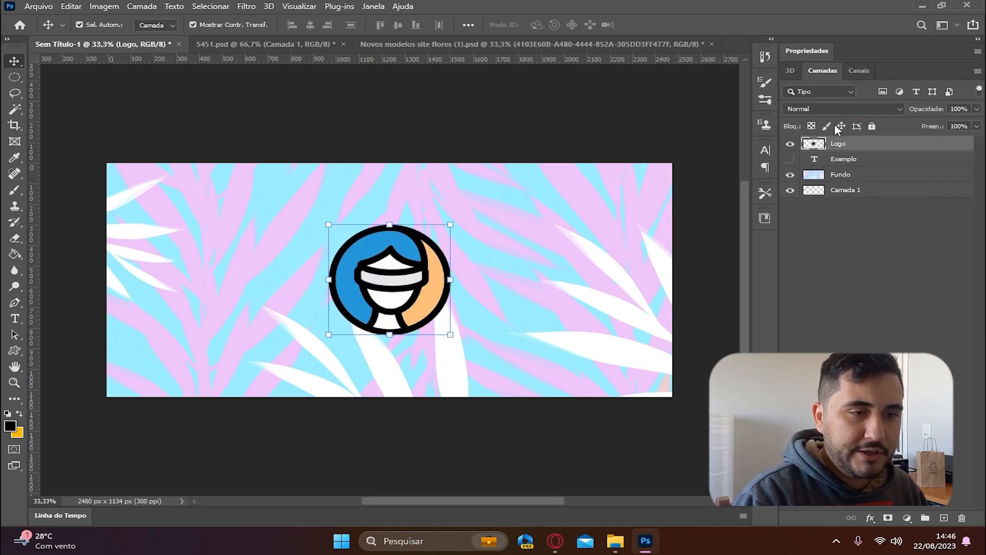
{"action": "left_click", "coordinate": [842, 109]}
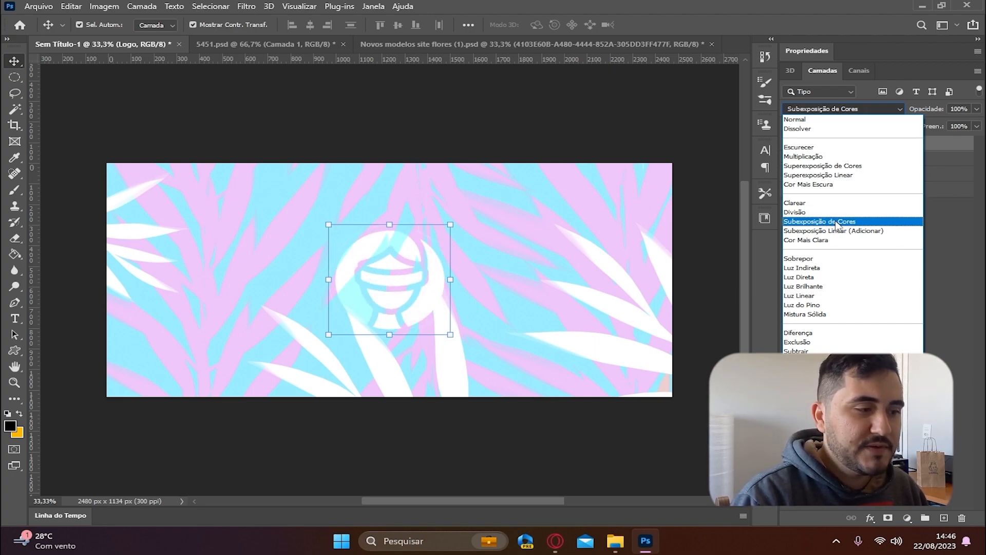
{"action": "left_click", "coordinate": [801, 119]}
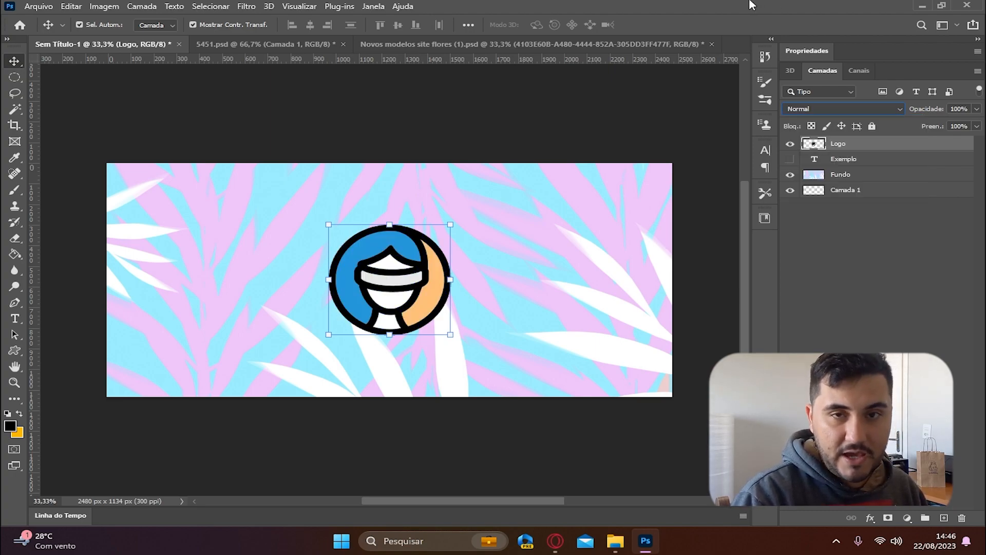
{"action": "left_click", "coordinate": [586, 117]}
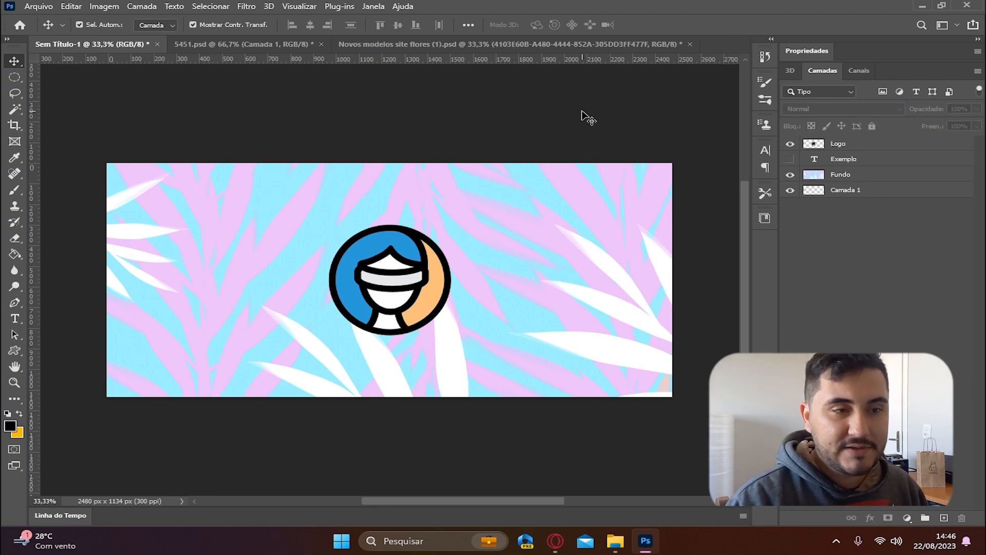
Step: Swap the visible layer from Logo to Exemplo and back to Logo
{"action": "left_click", "coordinate": [790, 144]}
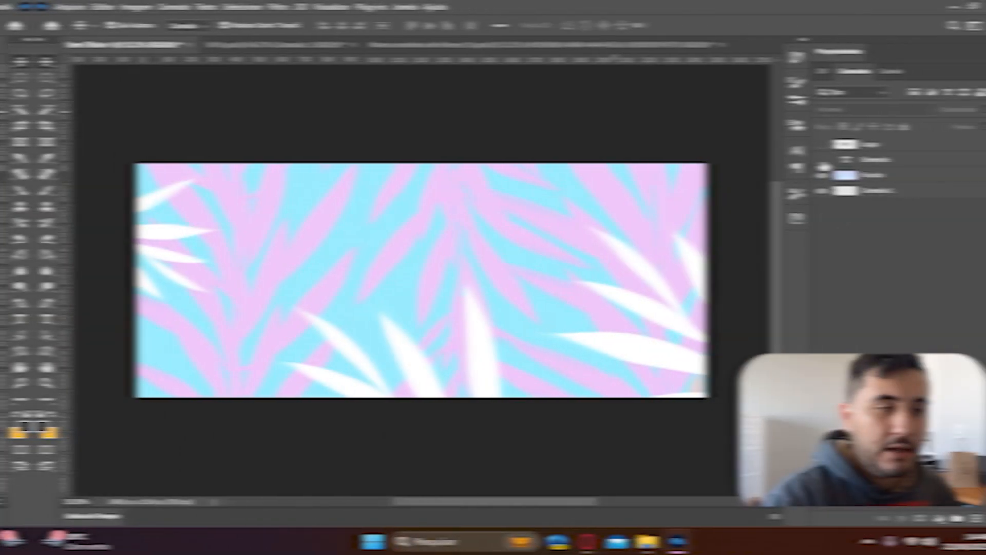
{"action": "left_click", "coordinate": [790, 160]}
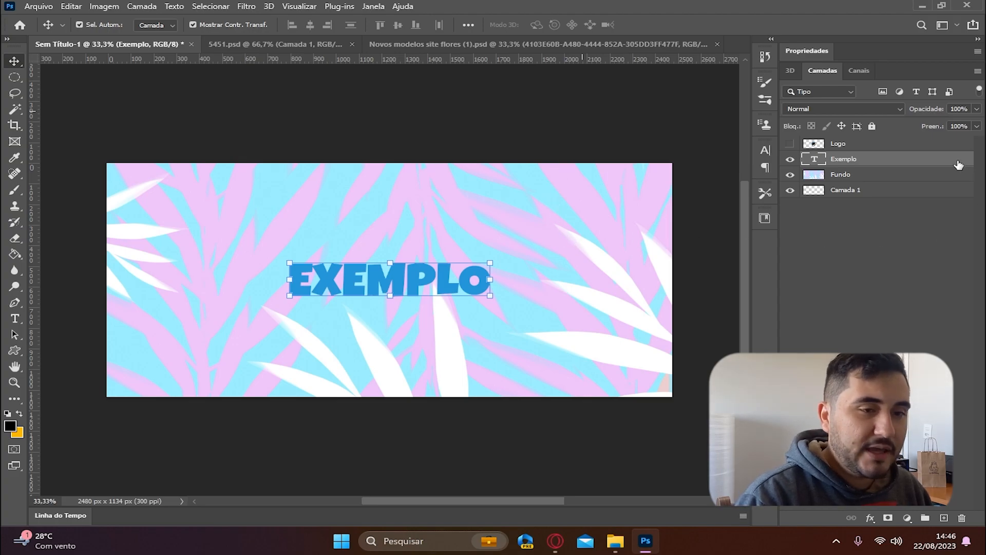
{"action": "left_click", "coordinate": [789, 159]}
{"action": "left_click", "coordinate": [790, 144]}
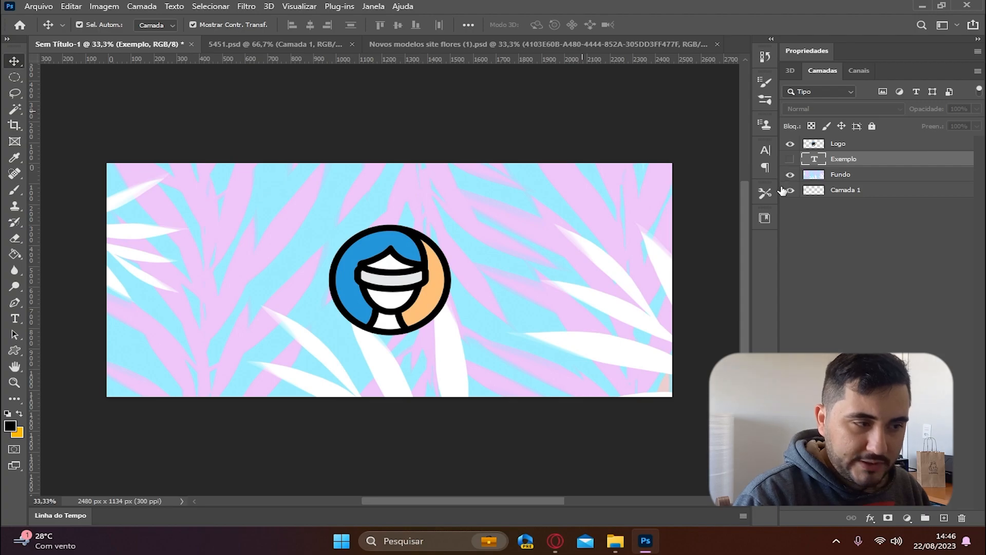
Step: Delete the logo's blue, white, grey and orange fills with the Magic Wand at tolerance 90, keeping only its black outline
{"action": "left_click", "coordinate": [15, 109]}
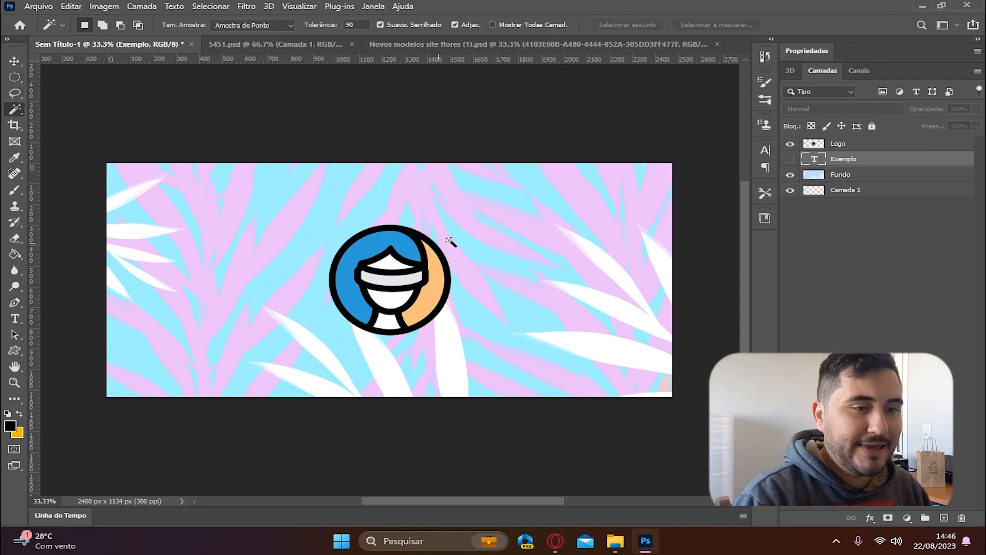
{"action": "left_click", "coordinate": [881, 148]}
{"action": "left_click", "coordinate": [374, 251]}
{"action": "left_click", "coordinate": [393, 281], "text": "shift"}
{"action": "left_click", "coordinate": [393, 280], "text": "shift"}
{"action": "left_click", "coordinate": [392, 296], "text": "shift"}
{"action": "left_click", "coordinate": [389, 323], "text": "shift"}
{"action": "left_click", "coordinate": [422, 311], "text": "shift"}
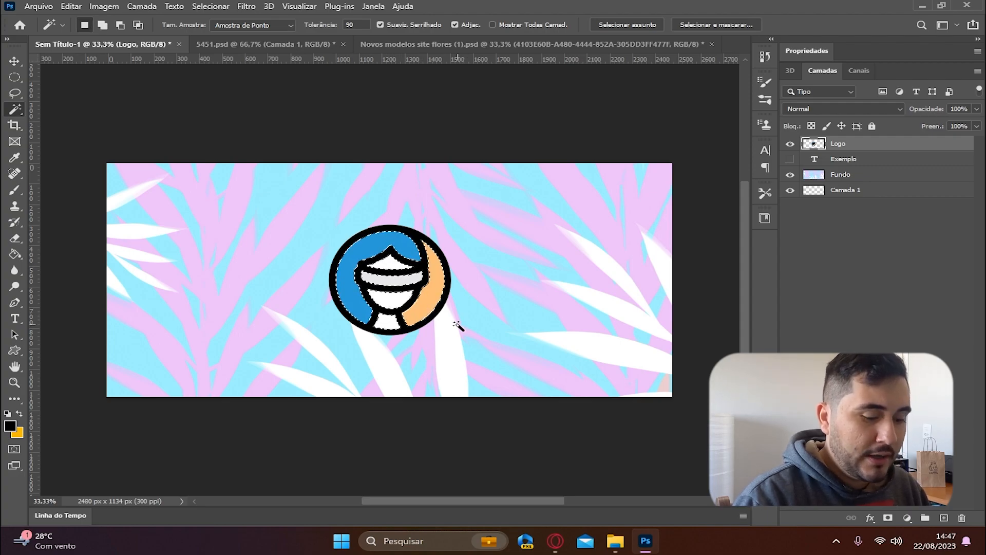
{"action": "key", "text": "Delete"}
{"action": "key", "text": "ctrl+d"}
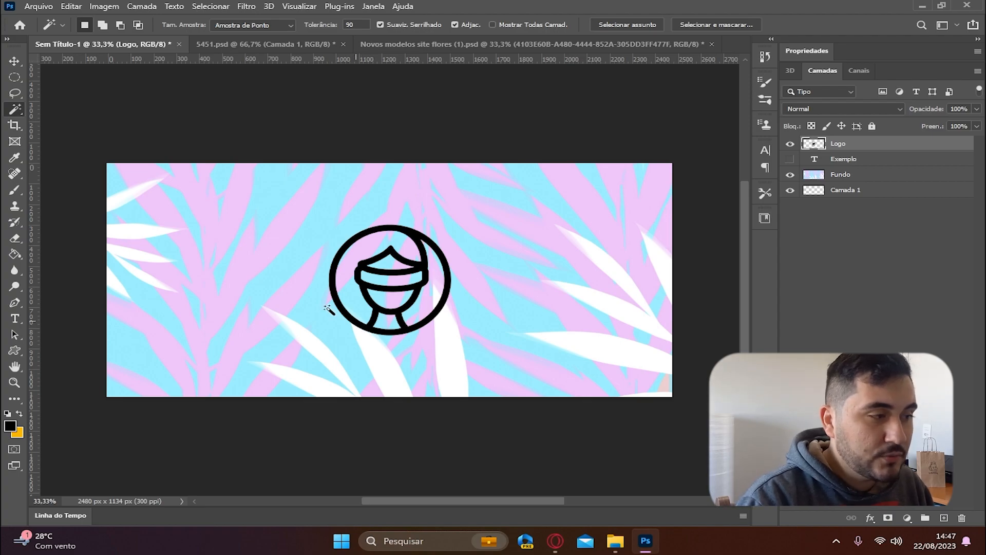
{"action": "left_click", "coordinate": [15, 60]}
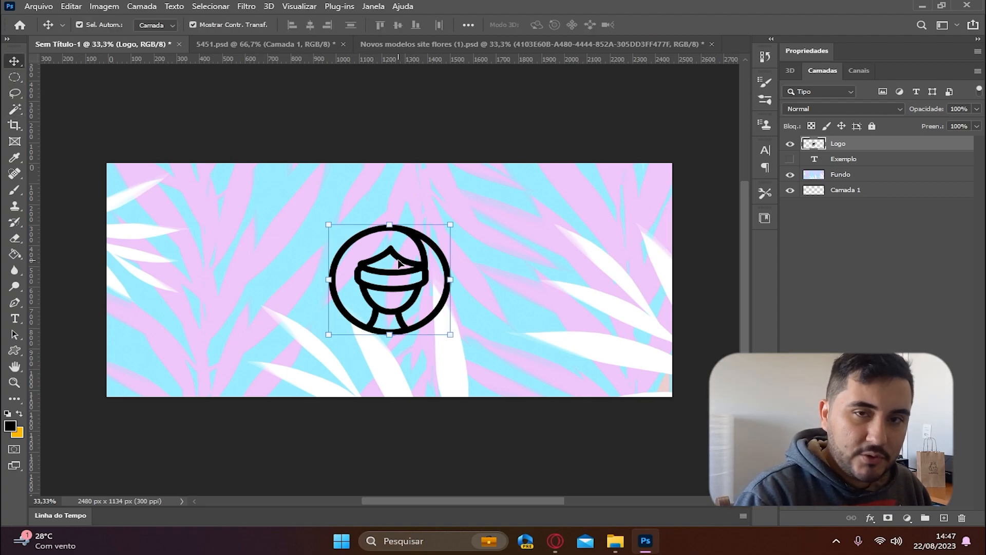
Step: Hide the Fundo layer and add a Sobreposição de Cor effect to the Logo layer
{"action": "left_click", "coordinate": [790, 174]}
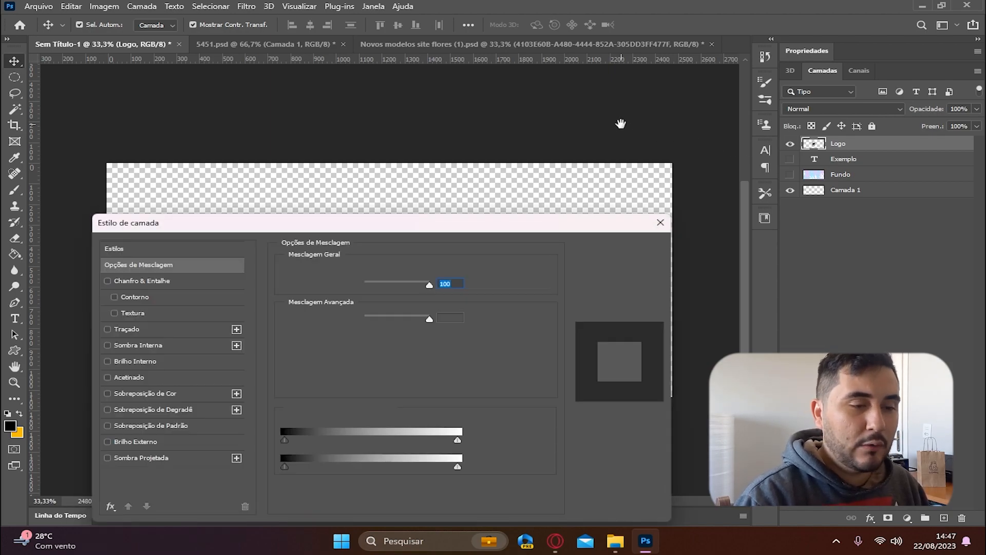
{"action": "left_click_drag", "start_coordinate": [336, 222], "coordinate": [720, 105]}
{"action": "left_click_drag", "start_coordinate": [711, 107], "coordinate": [713, 114]}
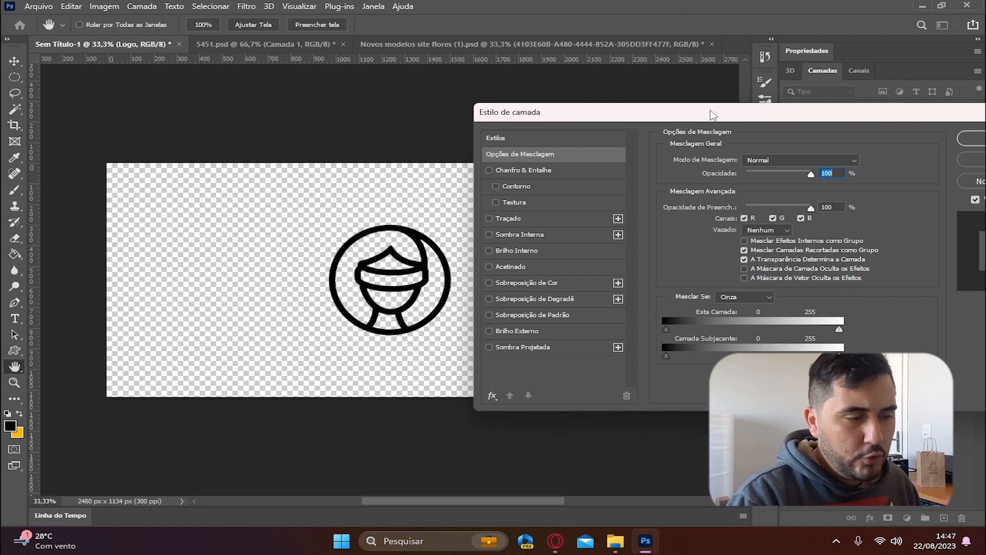
{"action": "left_click", "coordinate": [490, 282]}
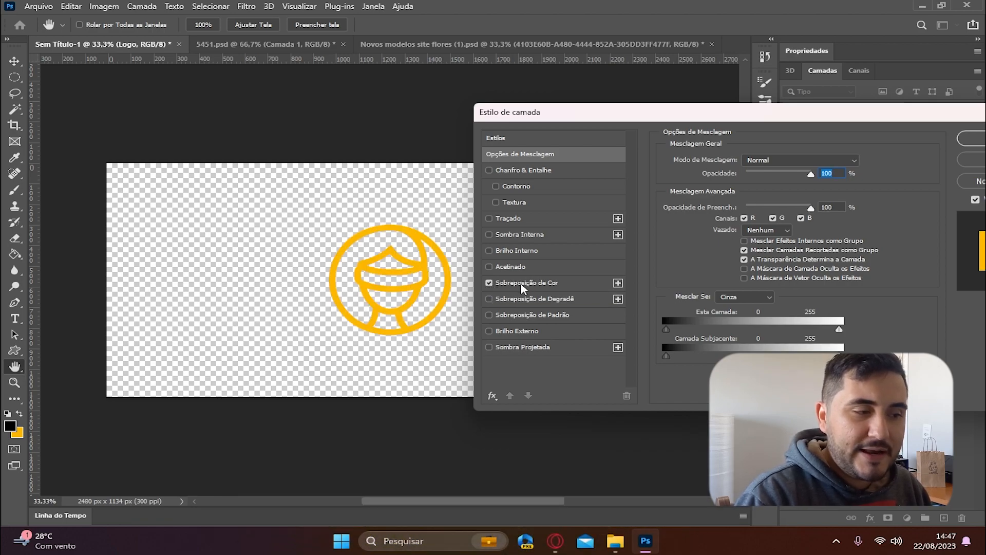
{"action": "left_click_drag", "start_coordinate": [850, 122], "coordinate": [754, 234]}
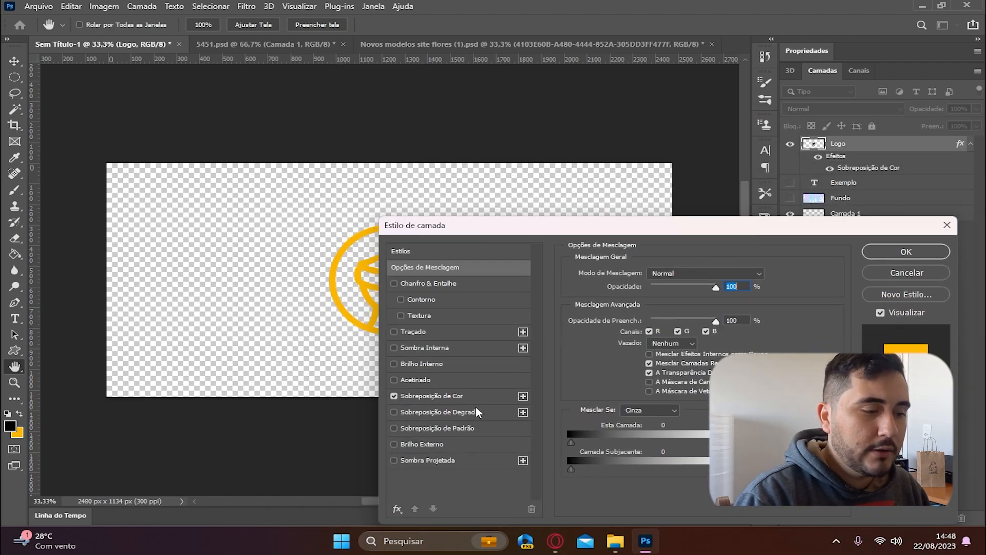
{"action": "left_click", "coordinate": [447, 397]}
{"action": "left_click_drag", "start_coordinate": [636, 230], "coordinate": [492, 387]}
Step: Try dark brown 2f2714, red ff0000 and blue 0018ff as the logo's overlay colour, and set it to green 18ff00
{"action": "left_click", "coordinate": [630, 432]}
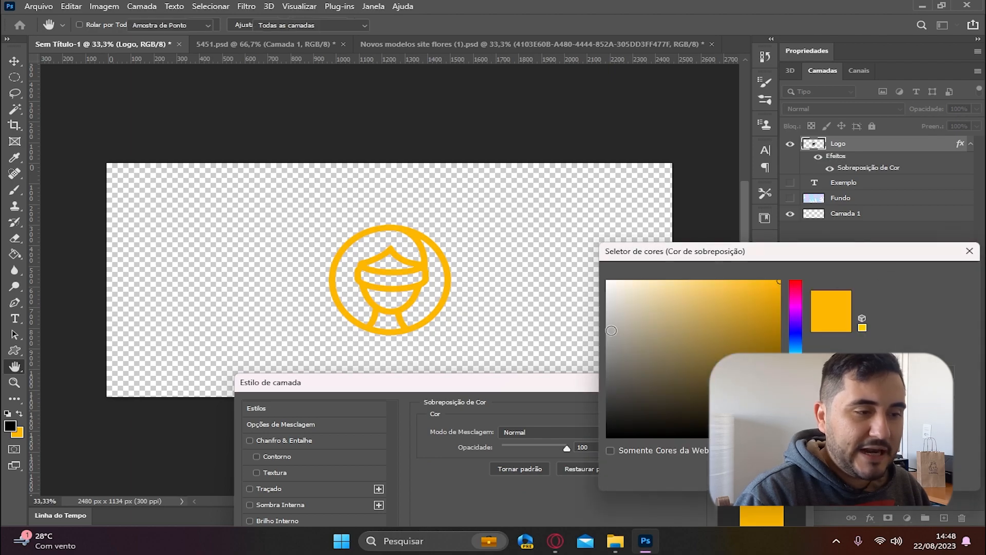
{"action": "left_click_drag", "start_coordinate": [679, 249], "coordinate": [623, 91]}
{"action": "left_click_drag", "start_coordinate": [638, 147], "coordinate": [652, 249]}
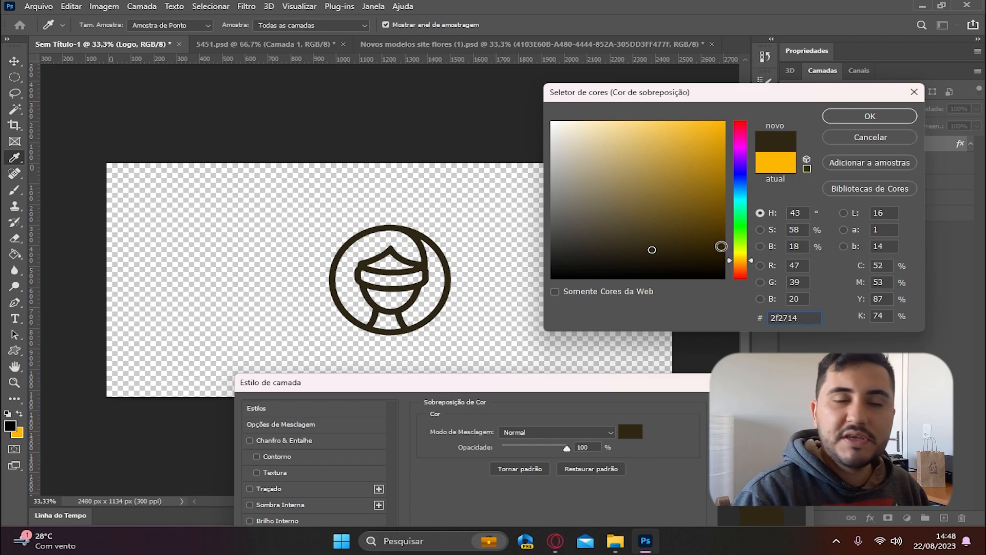
{"action": "left_click_drag", "start_coordinate": [745, 244], "coordinate": [747, 120]}
{"action": "type", "text": "ff0000"}
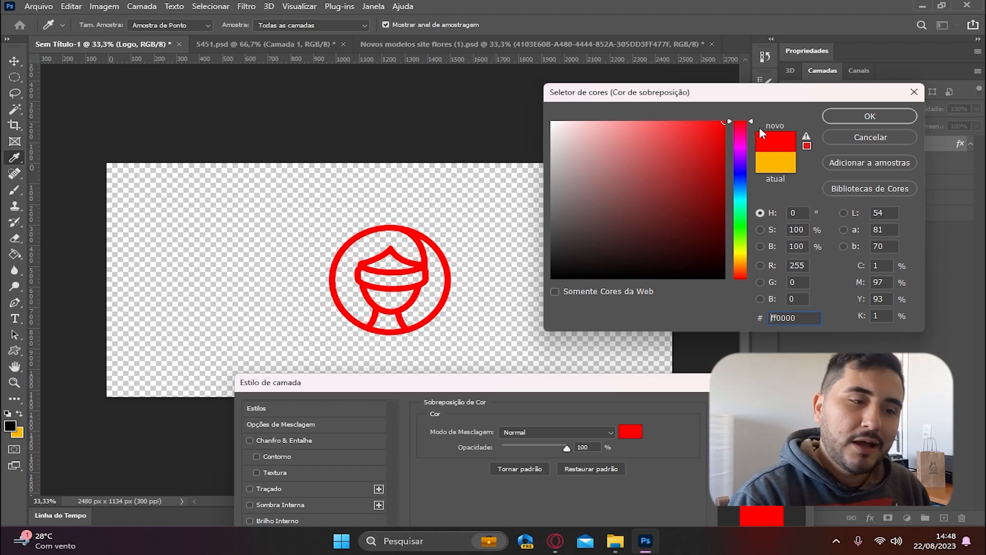
{"action": "left_click", "coordinate": [742, 176]}
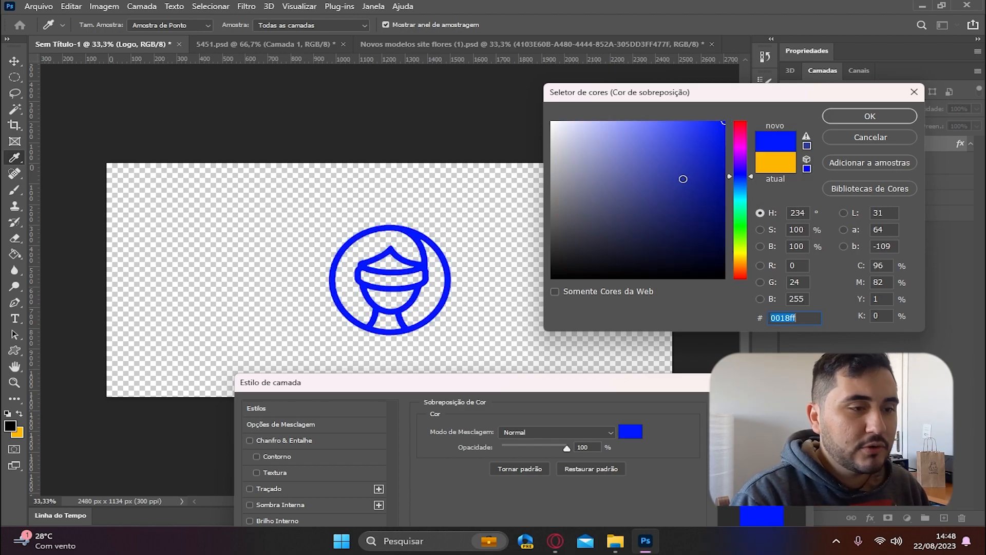
{"action": "left_click", "coordinate": [742, 228]}
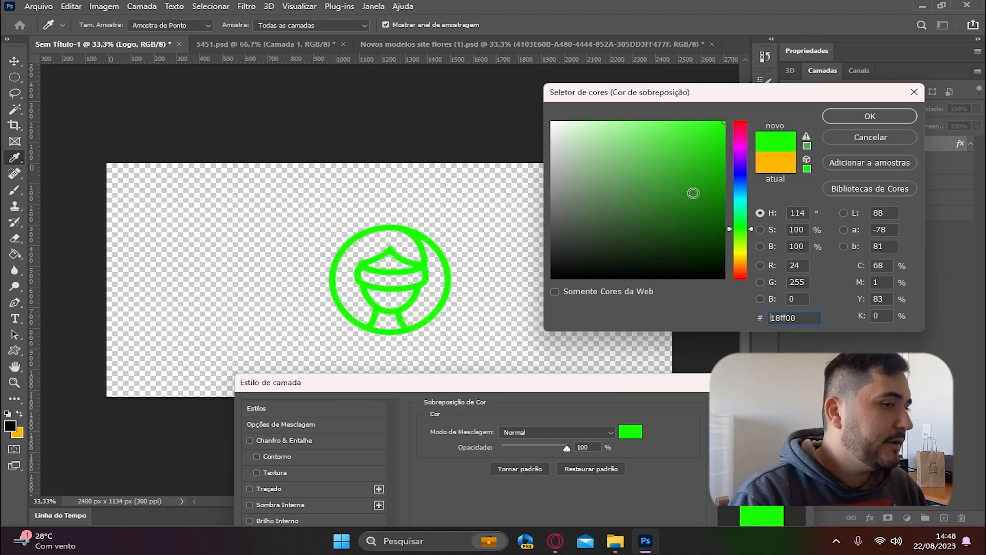
{"action": "left_click", "coordinate": [894, 118]}
Step: Try Sobreposição de Degradê and Sombra Projetada on the logo in place of the colour overlay, and turn the colour overlay back on
{"action": "left_click_drag", "start_coordinate": [543, 385], "coordinate": [828, 128]}
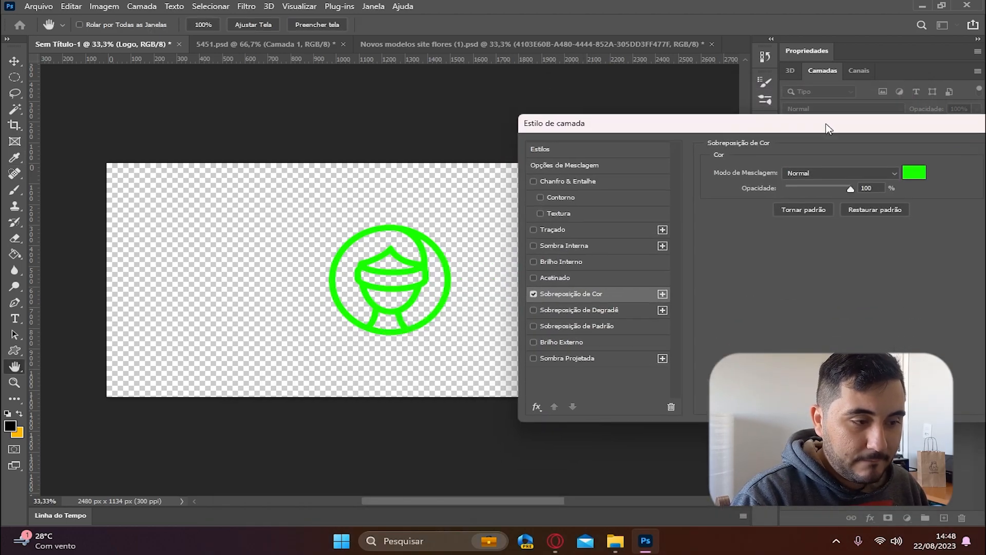
{"action": "left_click", "coordinate": [533, 294]}
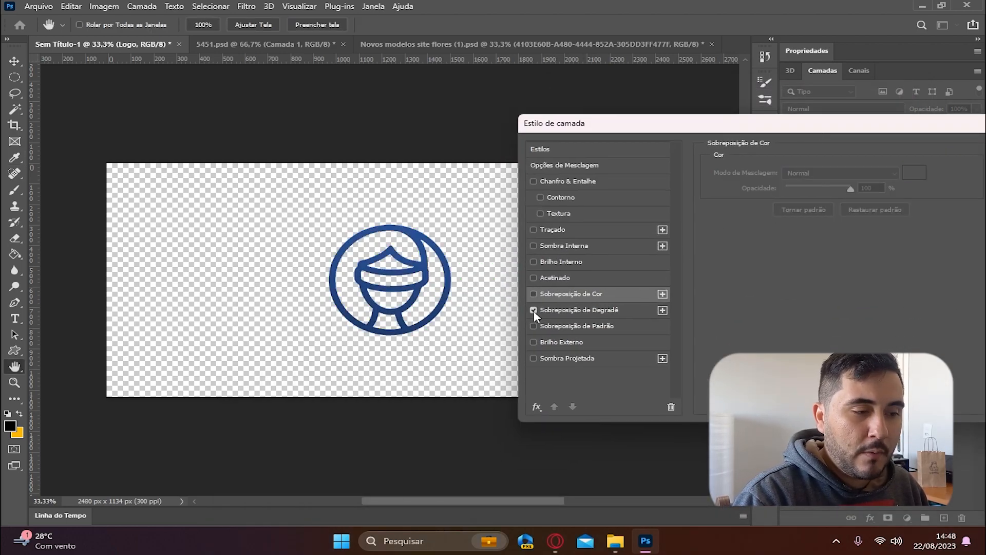
{"action": "left_click", "coordinate": [541, 315]}
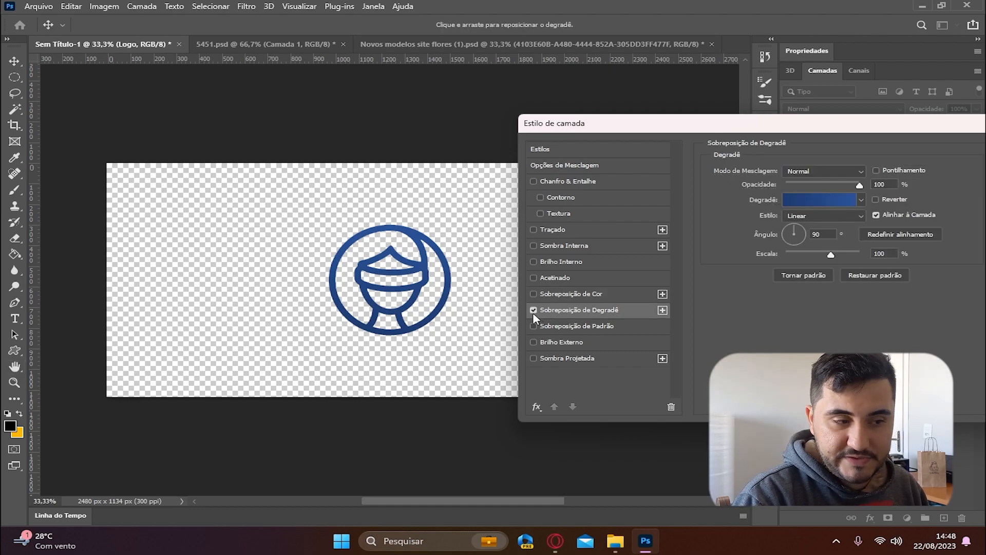
{"action": "left_click", "coordinate": [533, 312]}
{"action": "left_click", "coordinate": [534, 358]}
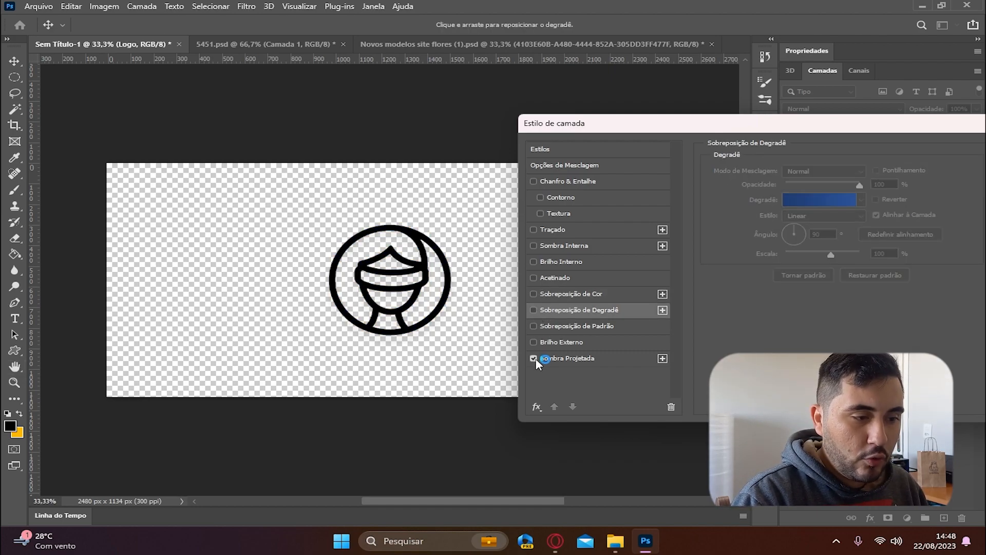
{"action": "left_click", "coordinate": [534, 358]}
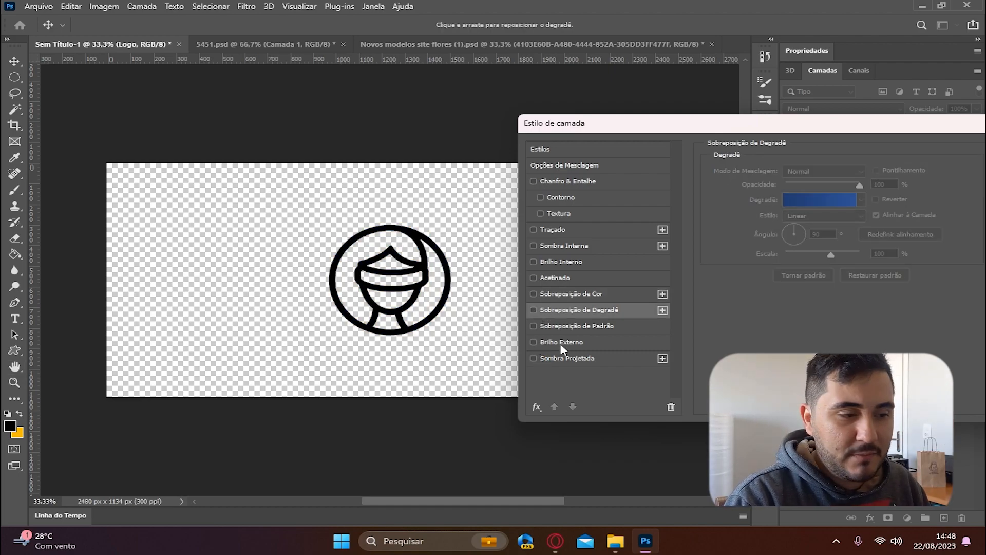
{"action": "left_click", "coordinate": [533, 294]}
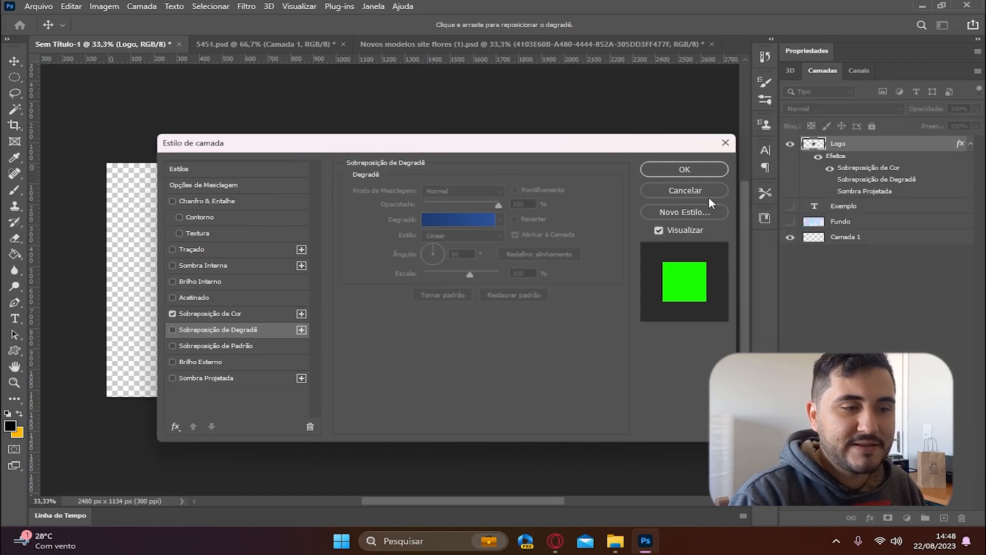
Step: Apply the logo's layer style, and show the Exemplo and Fundo layers
{"action": "left_click", "coordinate": [707, 174]}
{"action": "left_click", "coordinate": [791, 222]}
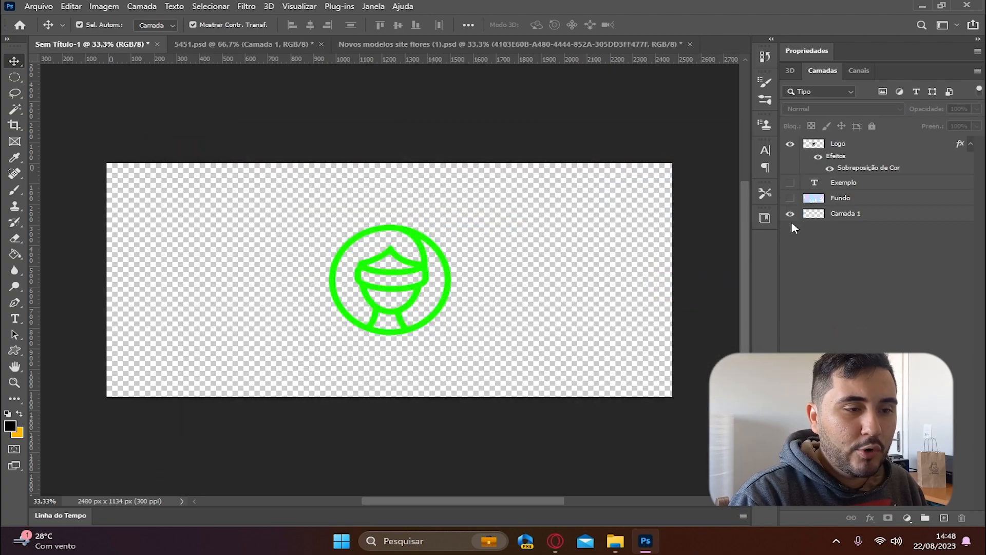
{"action": "left_click", "coordinate": [789, 182]}
{"action": "left_click", "coordinate": [789, 197]}
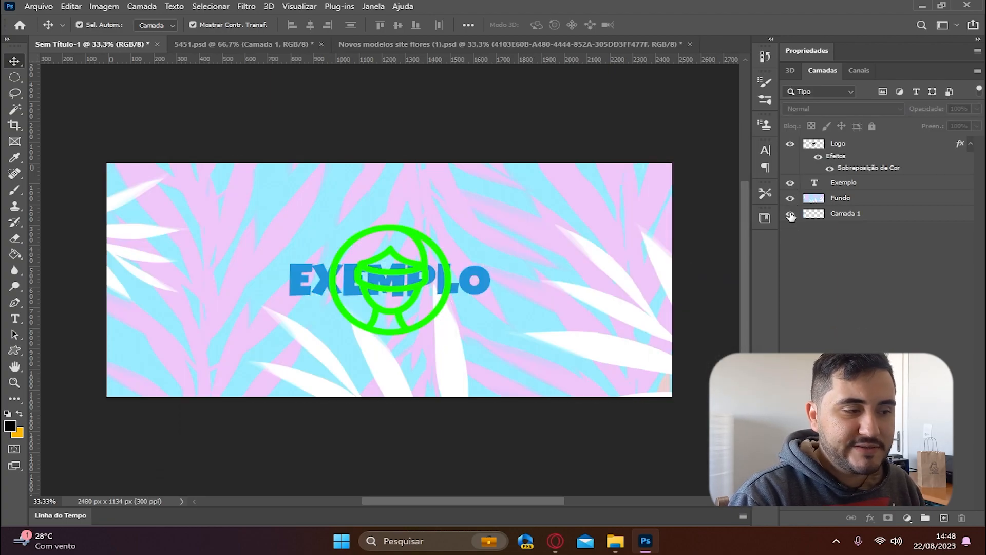